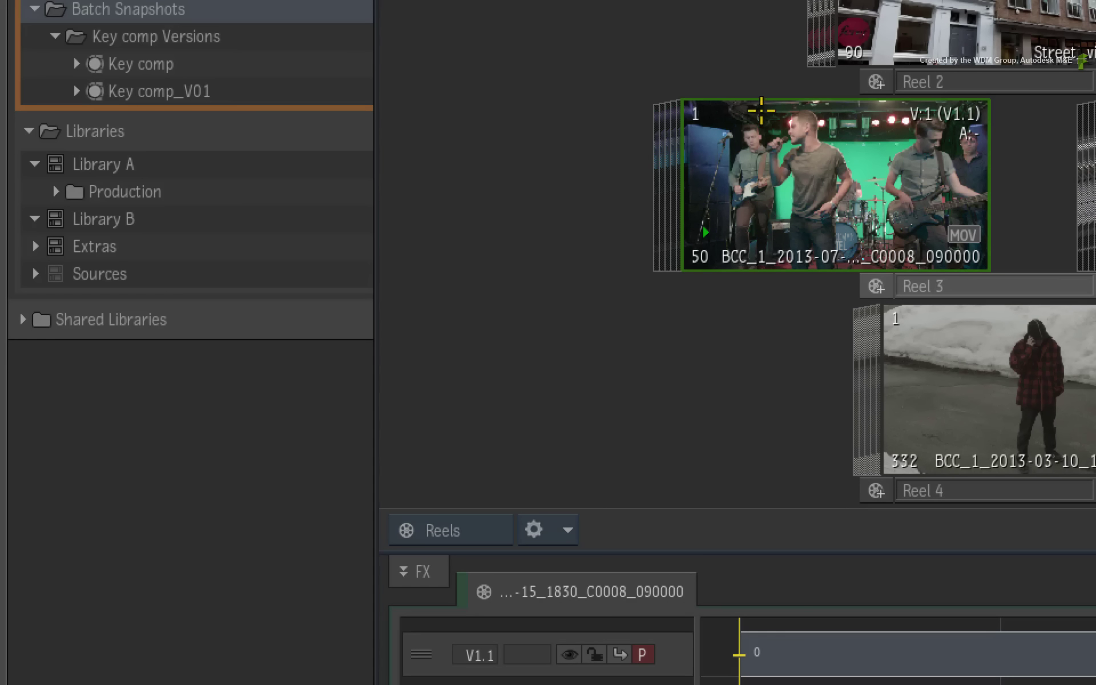
- Copy the BCC_1_2013-07 band clip from Reel 3 and the Street_view_a and Background_001 clips from Reel 2 into Library A
left_click_drag(828, 211, 179, 164)
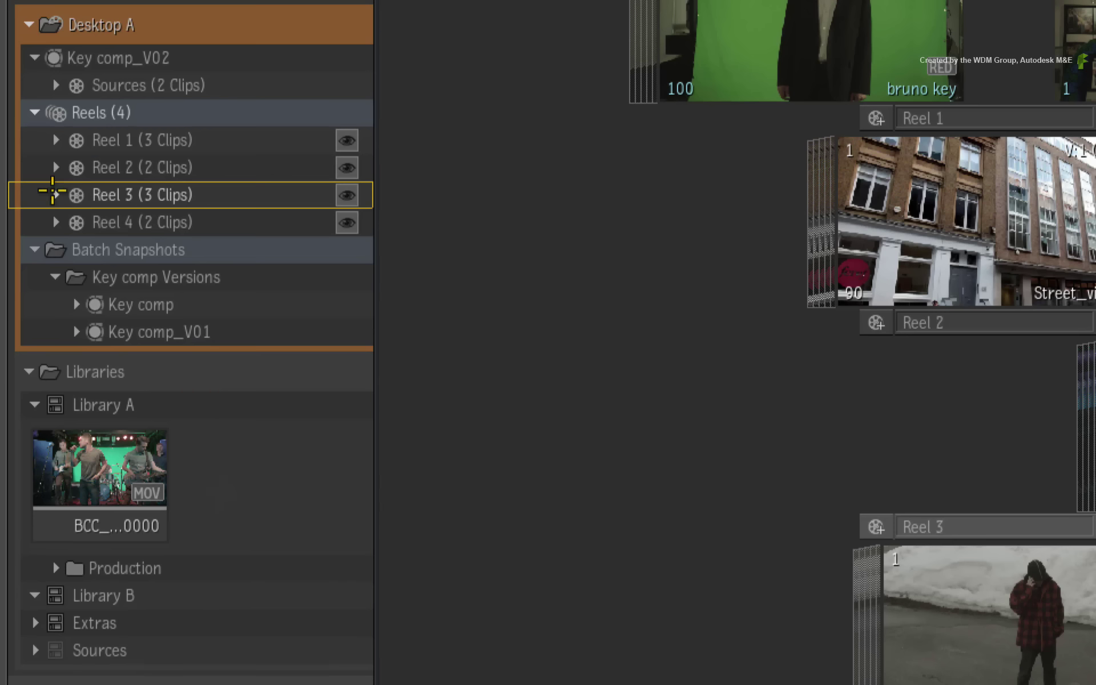
left_click(28, 134)
left_click_drag(92, 291, 150, 545)
left_click(54, 167)
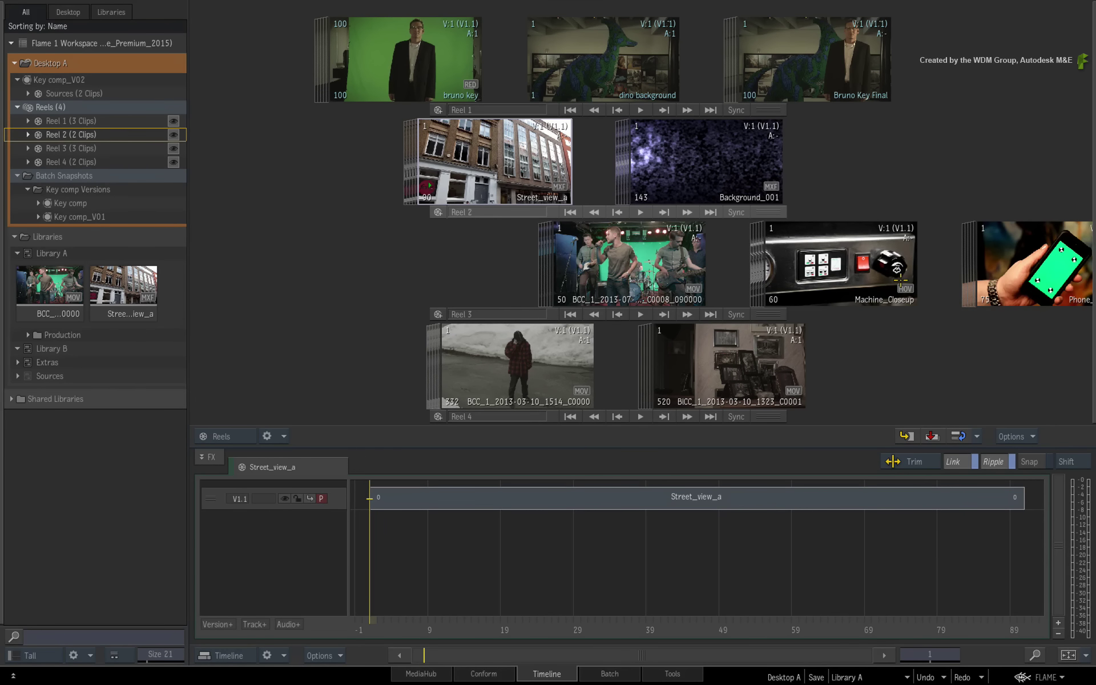
key("s")
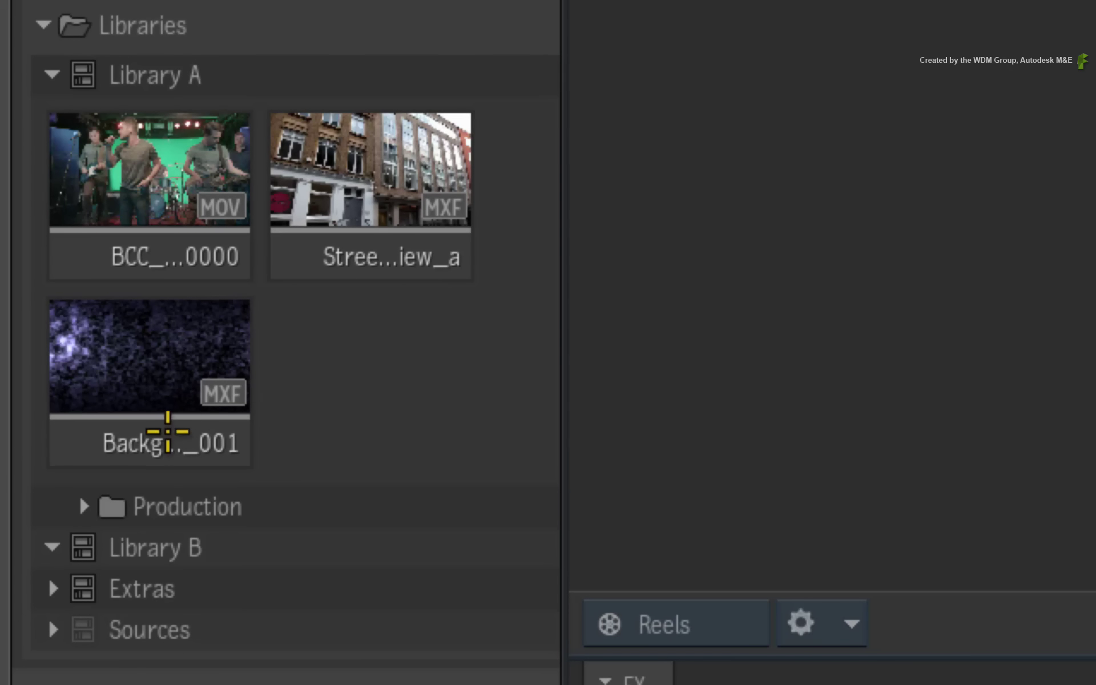
left_click(177, 431)
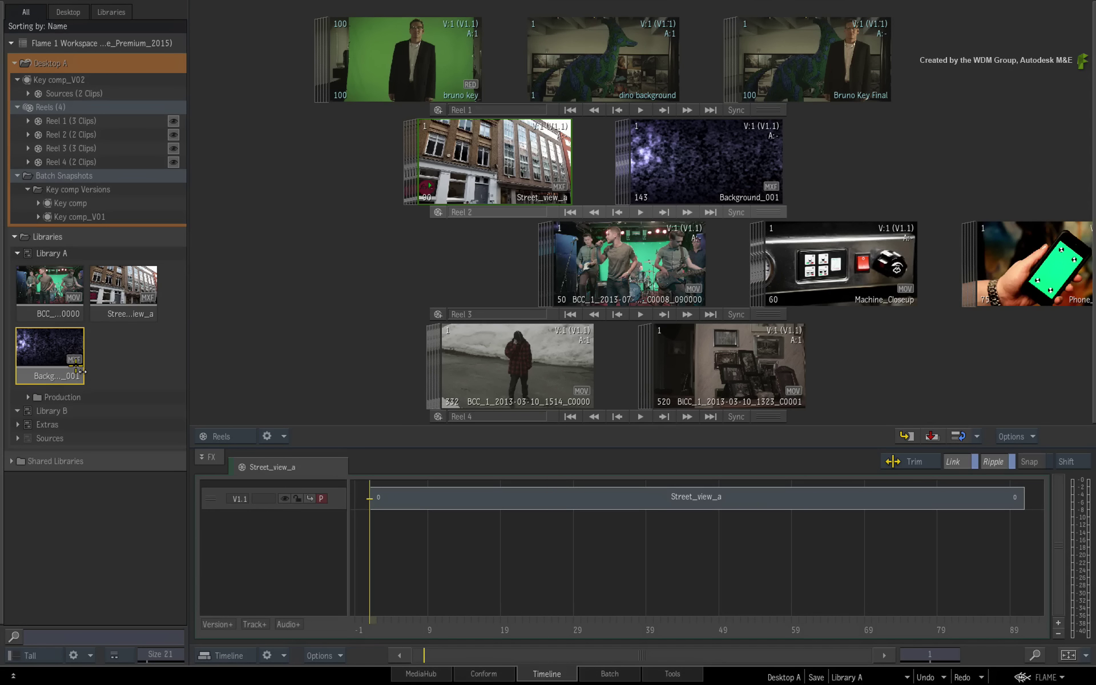
- Save the whole of Reel 1 from the desktop to Library A
key("s")
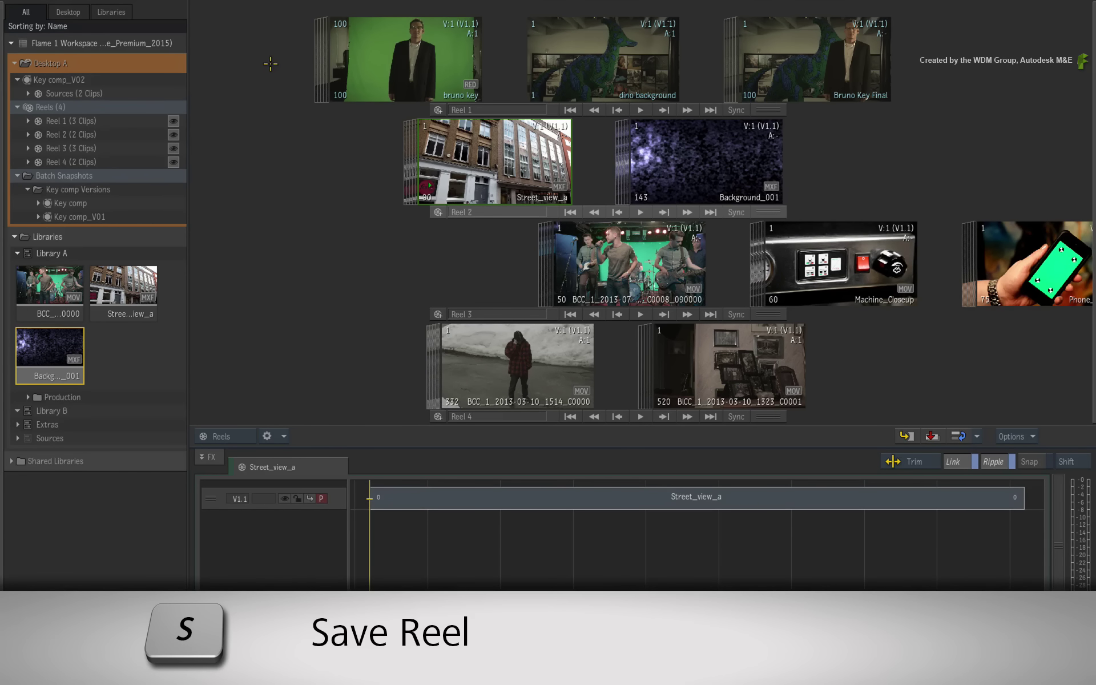
left_click(272, 62)
key("s")
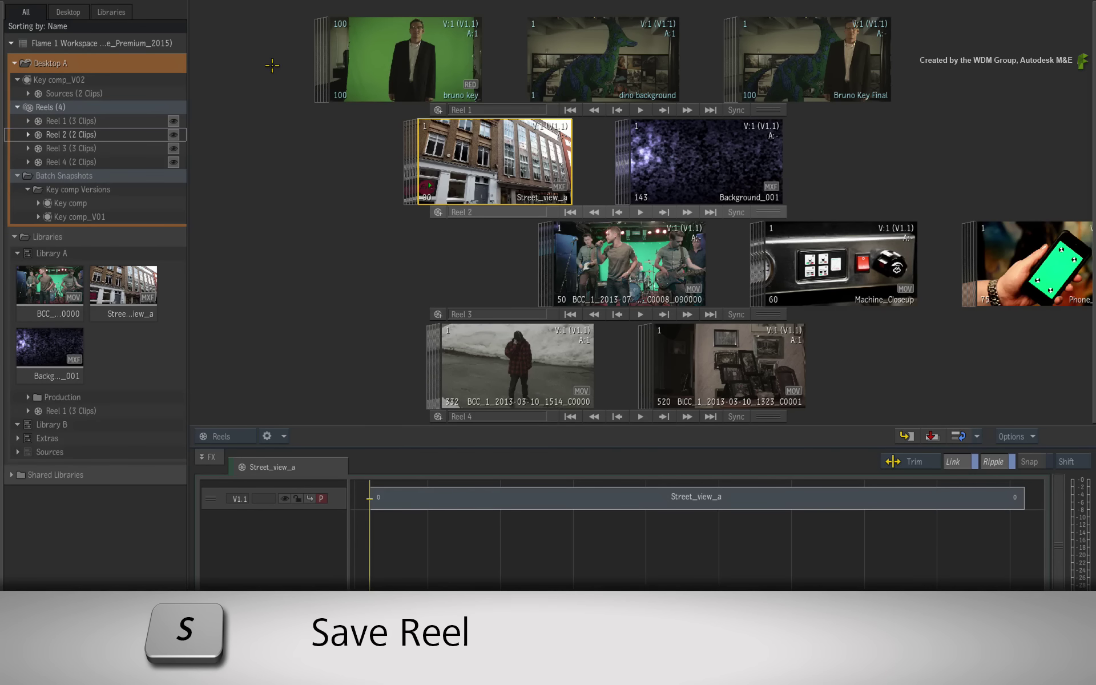
left_click(108, 411)
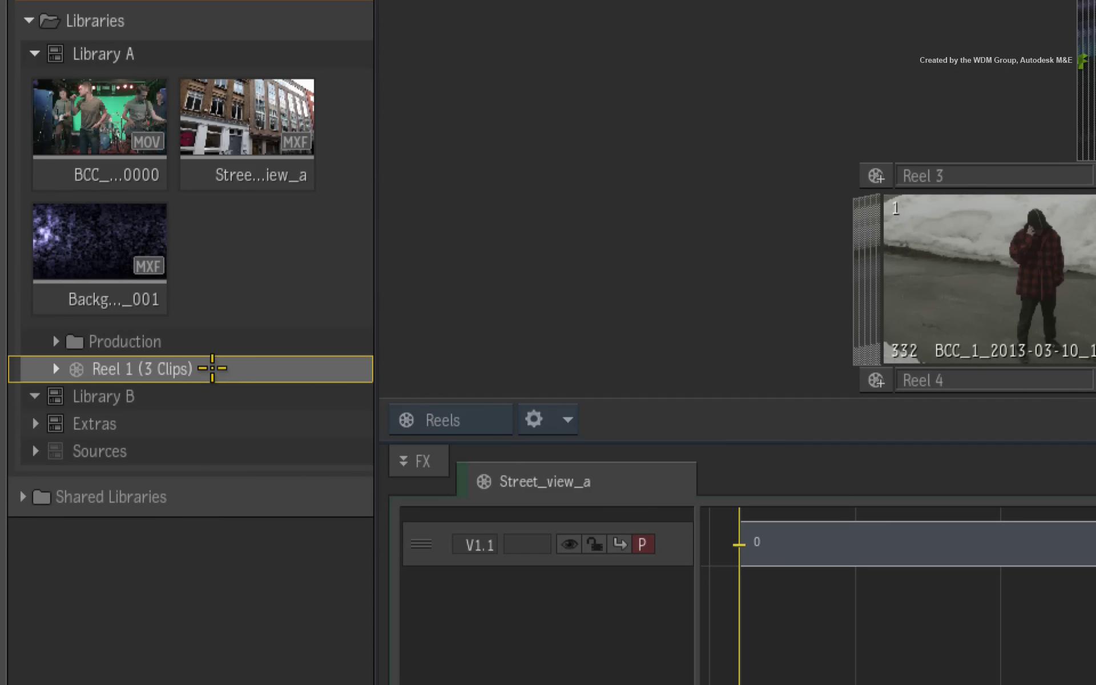
- Expand the saved Reel 1 in Library A, examine its clips, and collapse it again
left_click(55, 369)
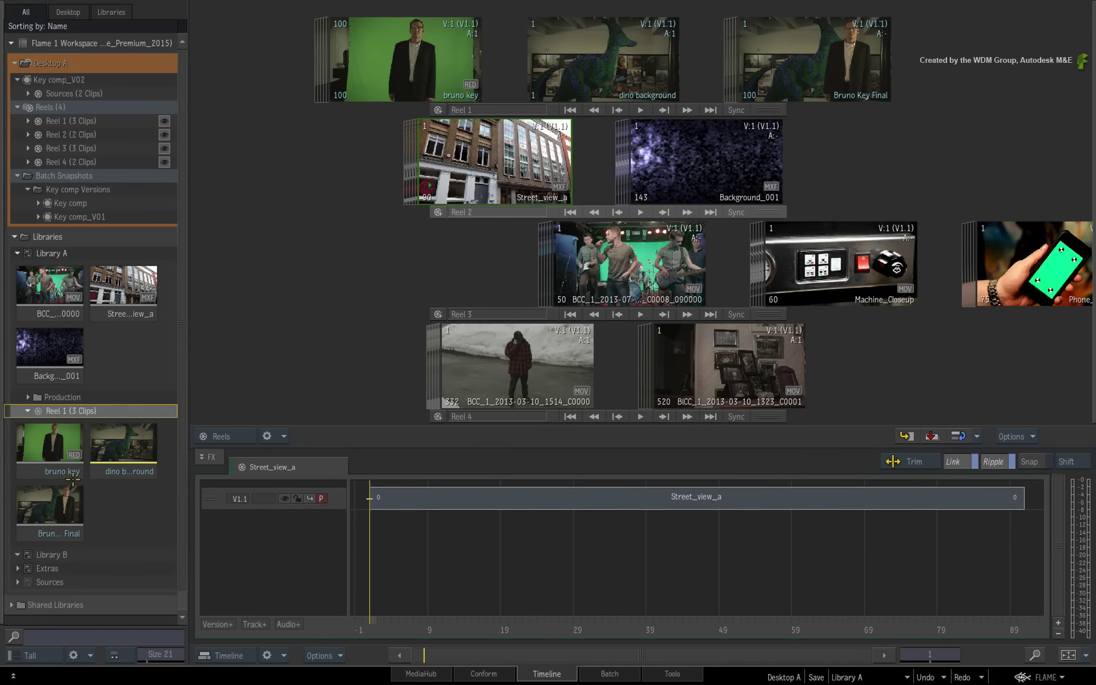
left_click(66, 474)
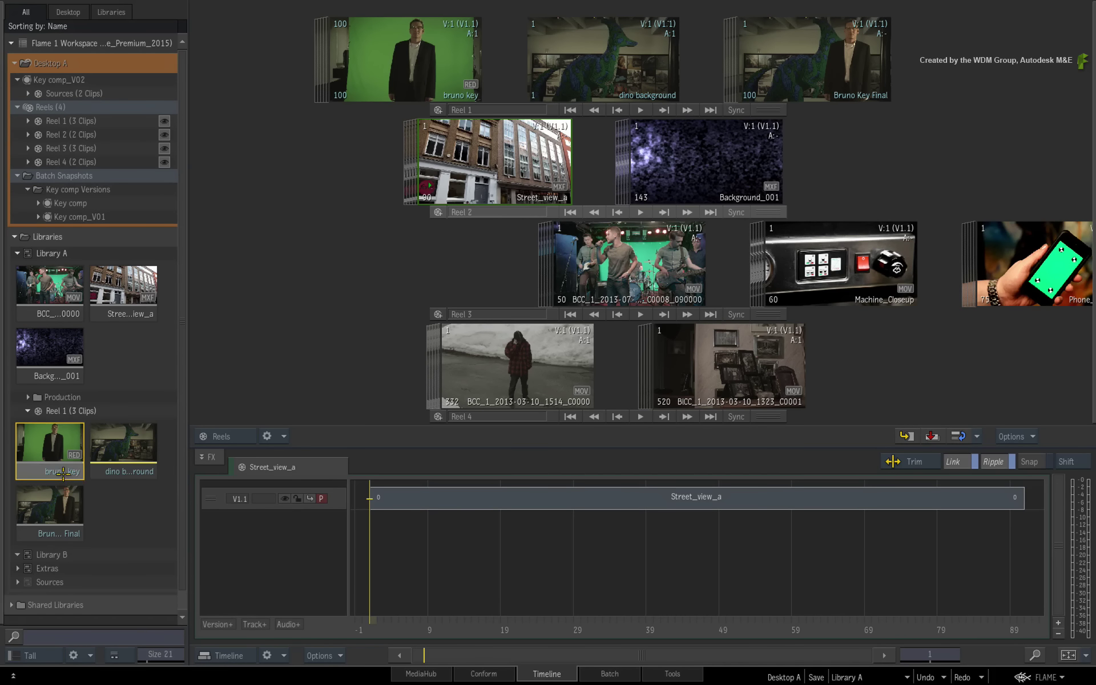
left_click(92, 475)
left_click(43, 533)
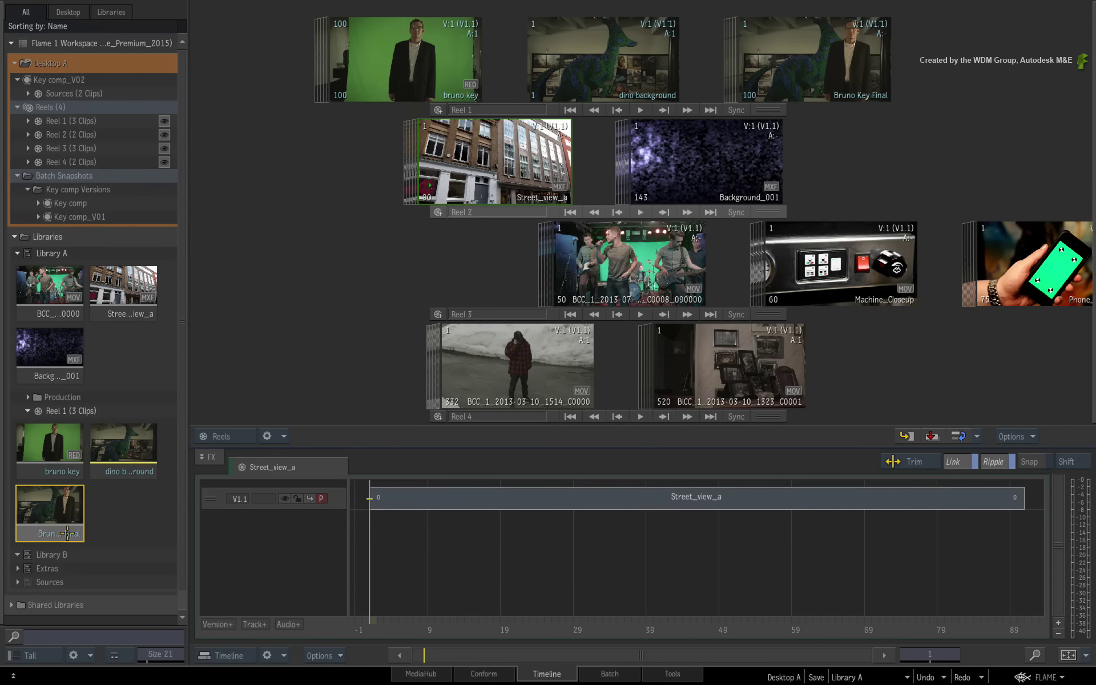
left_click(62, 412)
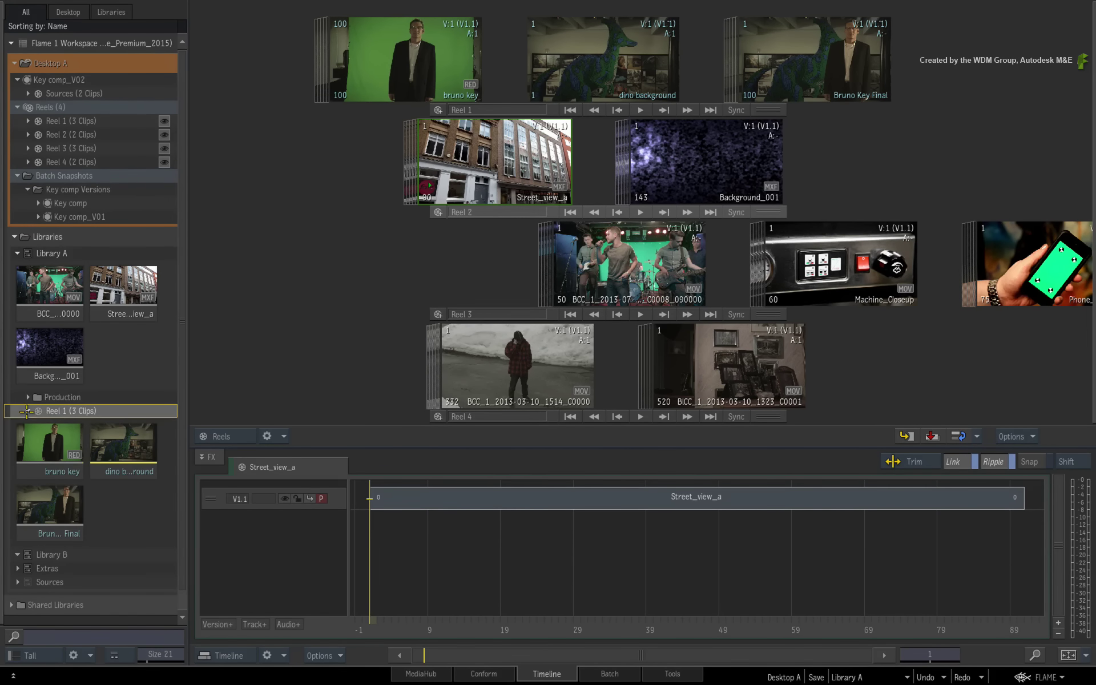
left_click(27, 411)
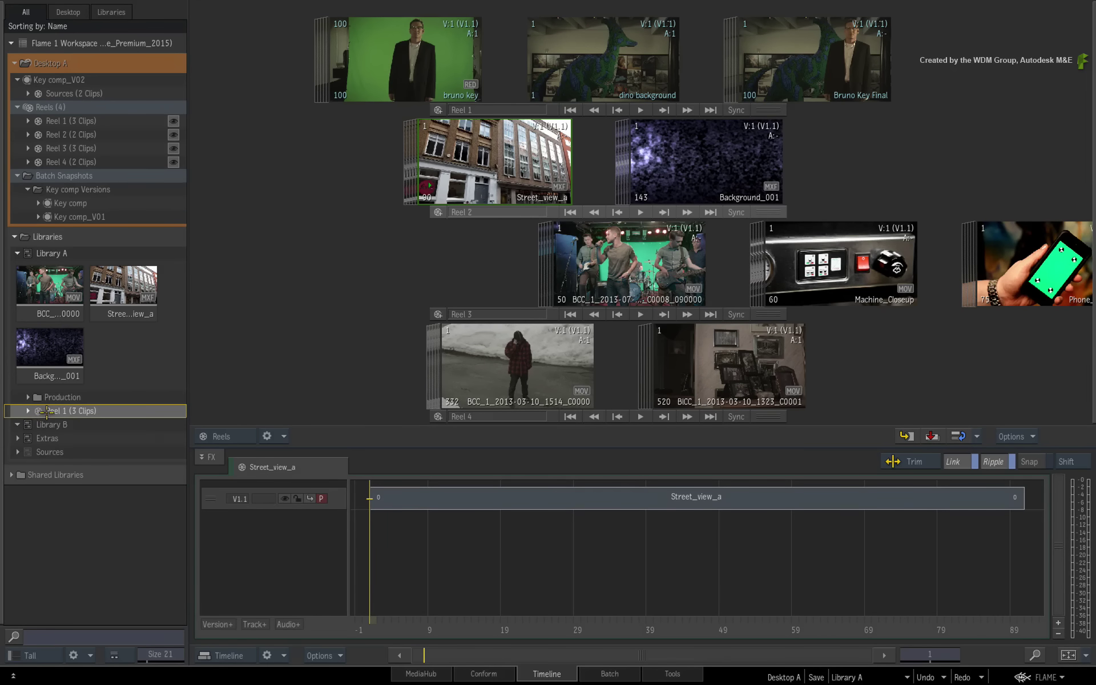
- Switch to Batch and save the current batch setup Key comp_V02 to Library A
left_click(625, 675)
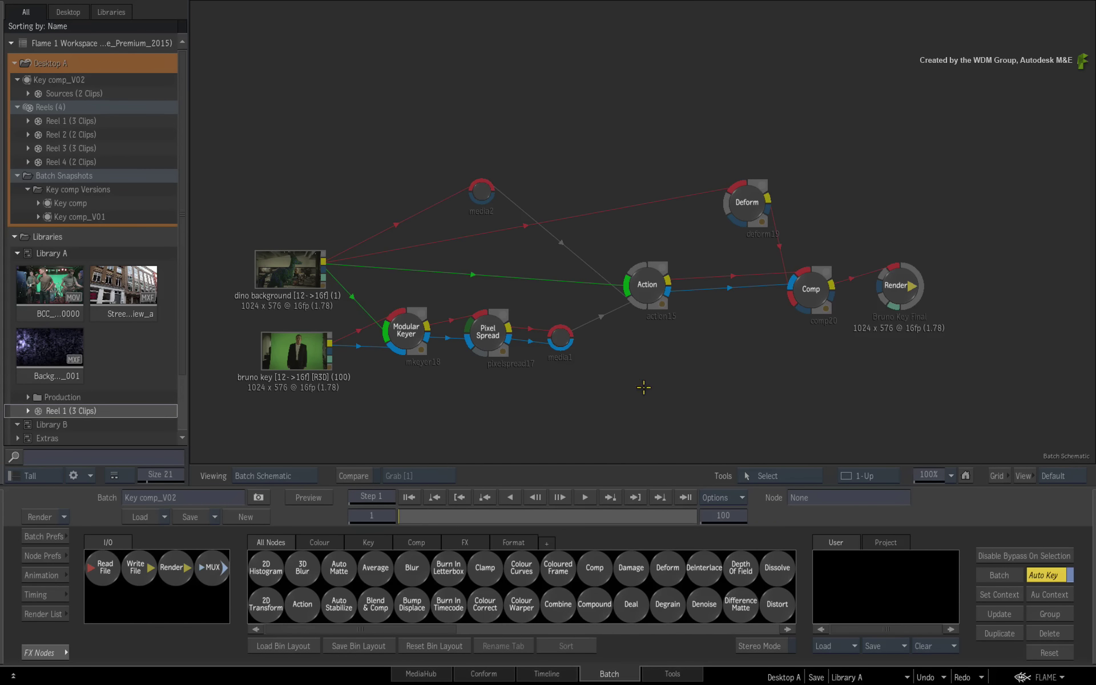
key("s")
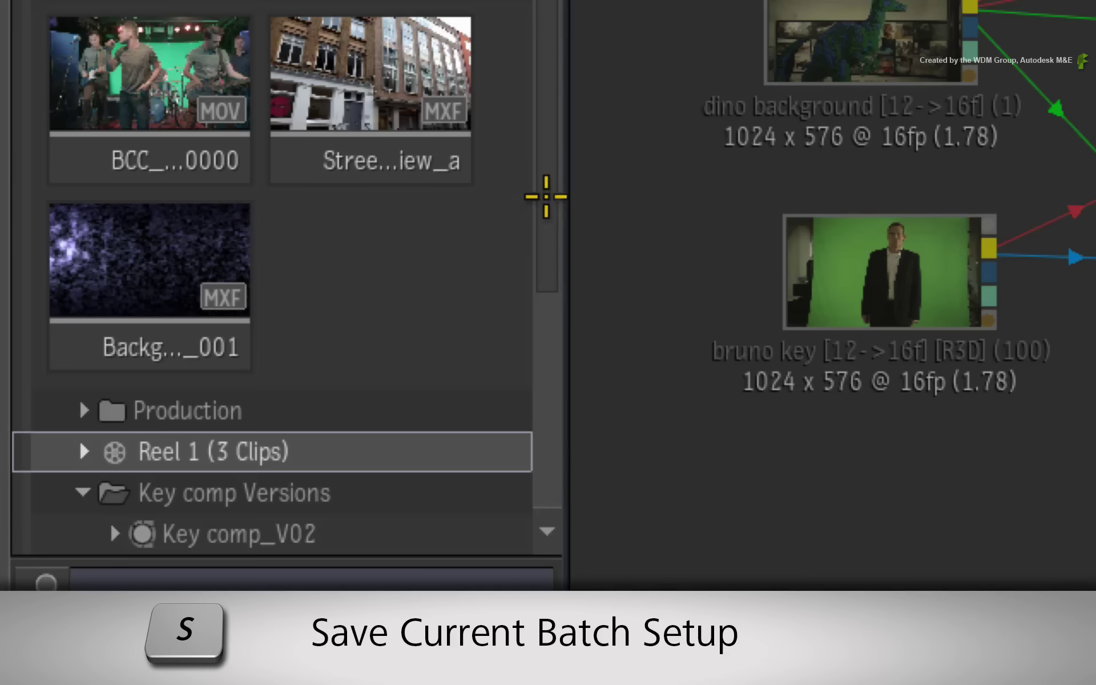
left_click_drag(543, 196, 582, 463)
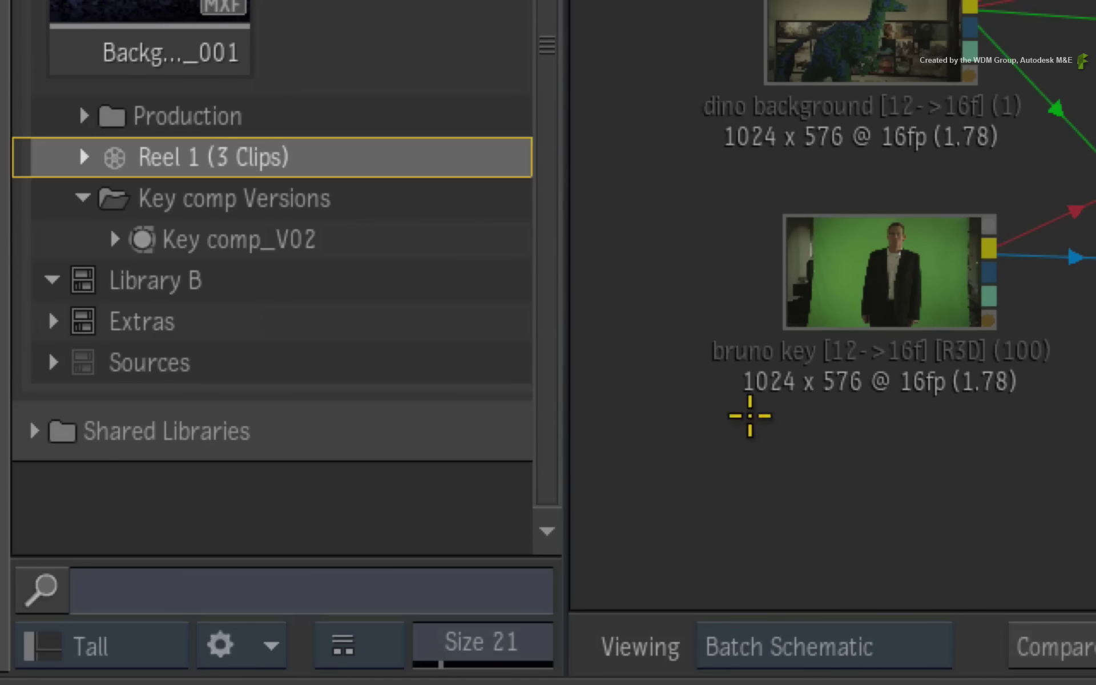
left_click(310, 238)
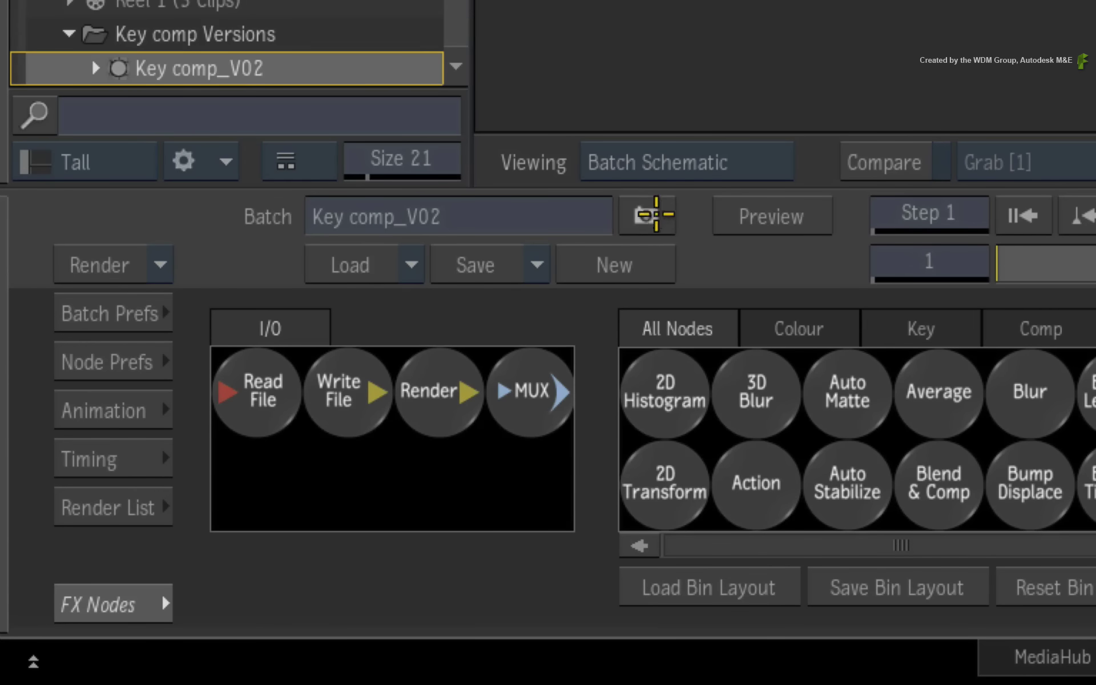
- Take a snapshot of the Key comp_V02 batch and check the batch setup files available for loading
left_click(261, 498)
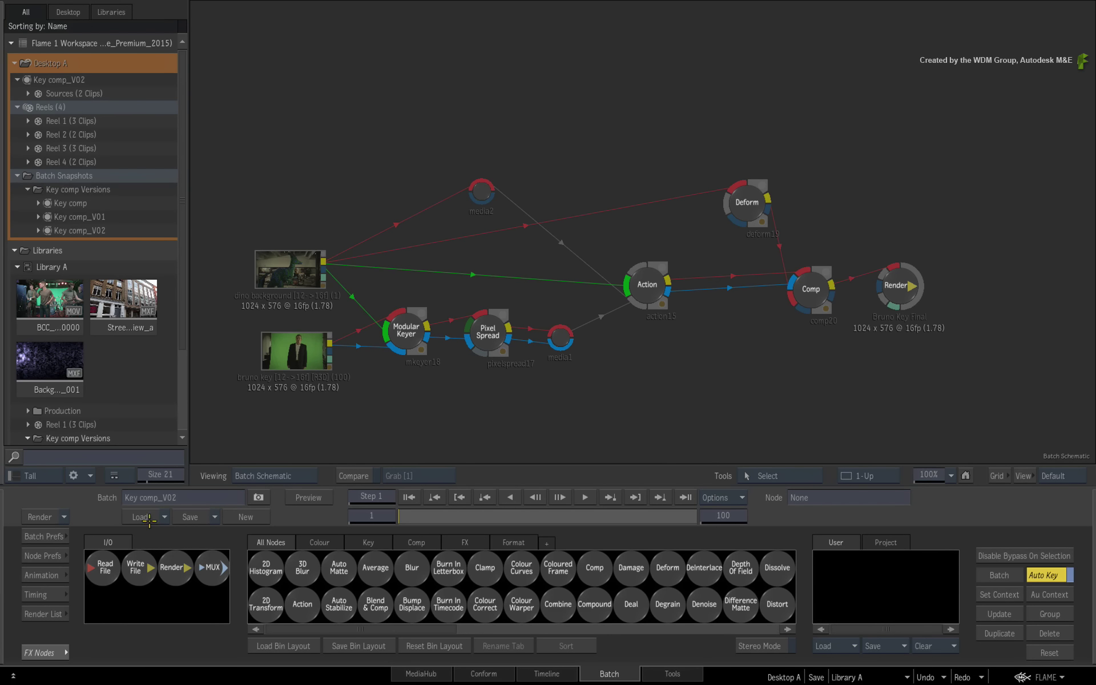
left_click(146, 517)
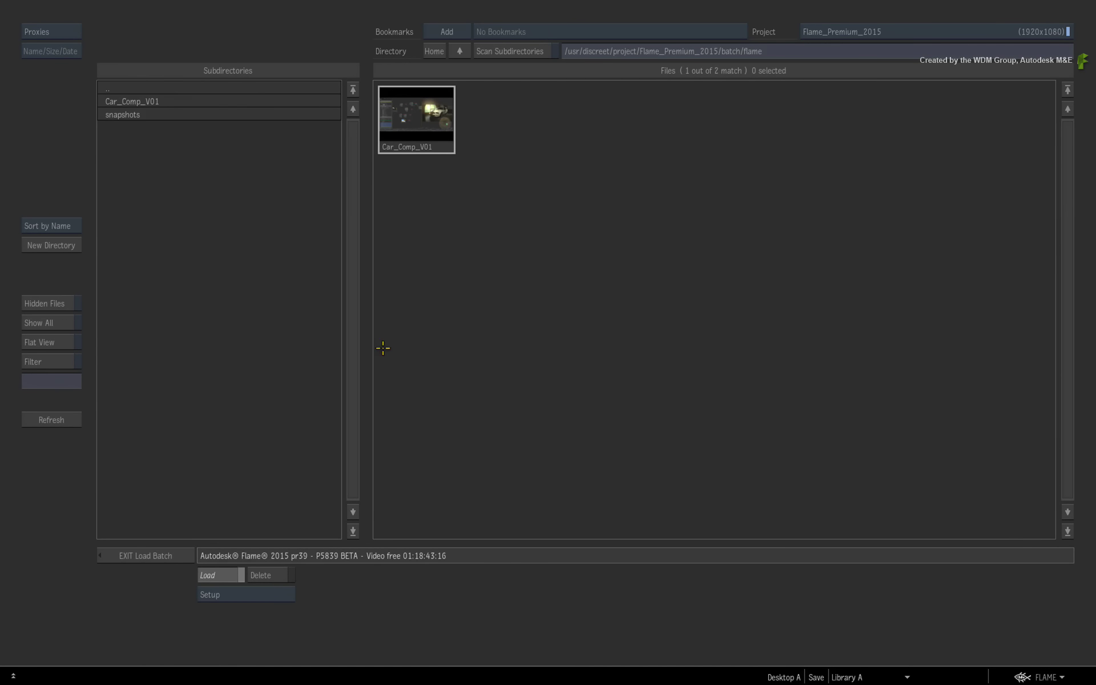
left_click(174, 555)
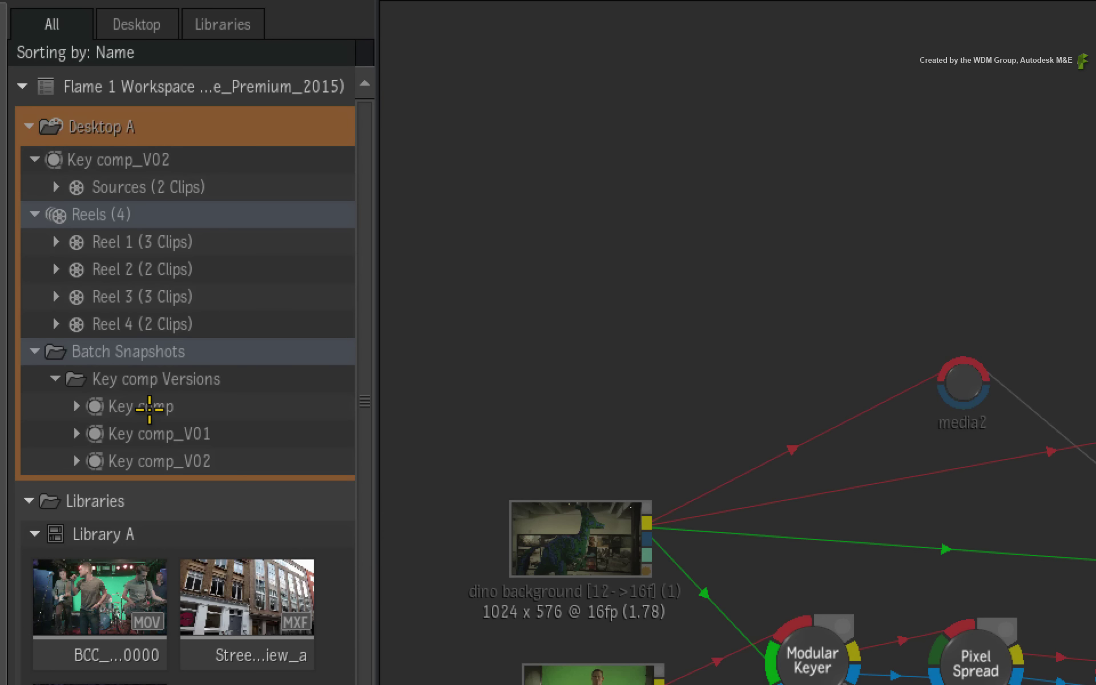
- Examine the Key comp Versions in Desktop A's Batch Snapshots, including the source clips stored with Key comp_V02
left_click(59, 204)
left_click(159, 434)
left_click(159, 459)
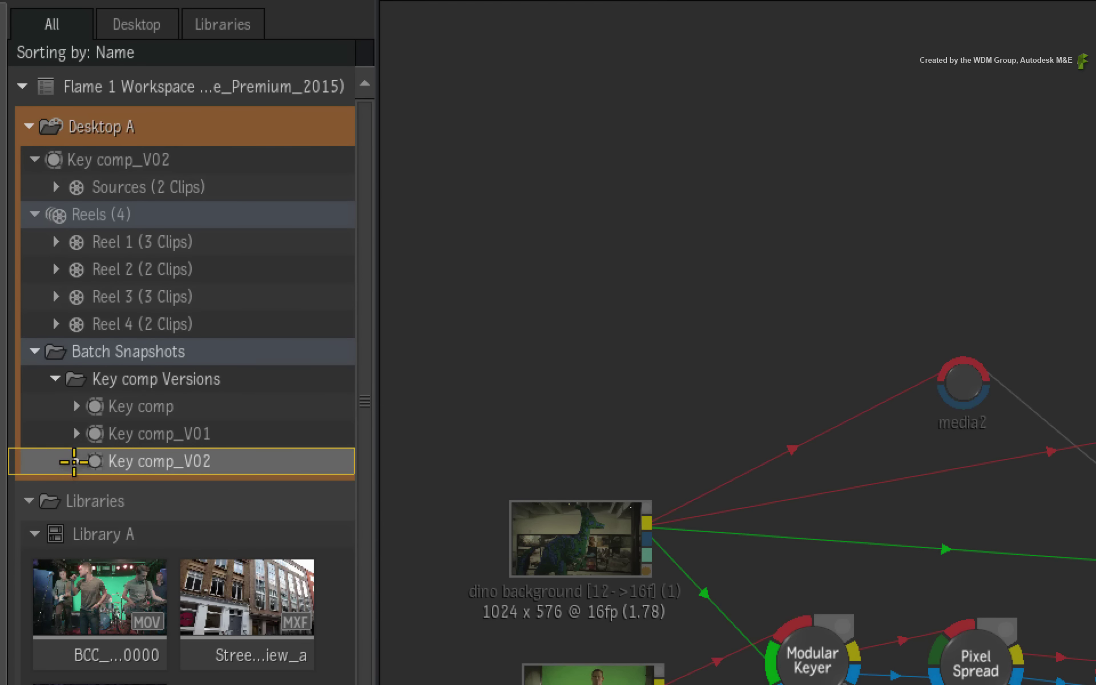
left_click(77, 464)
left_click(97, 488)
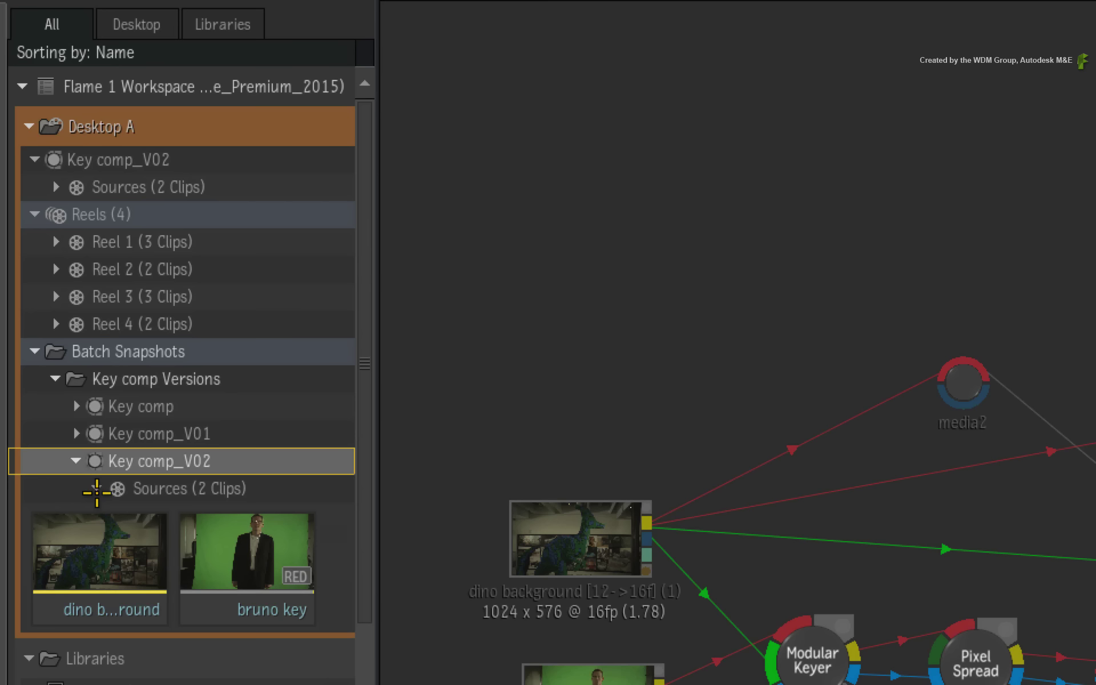
left_click(76, 461)
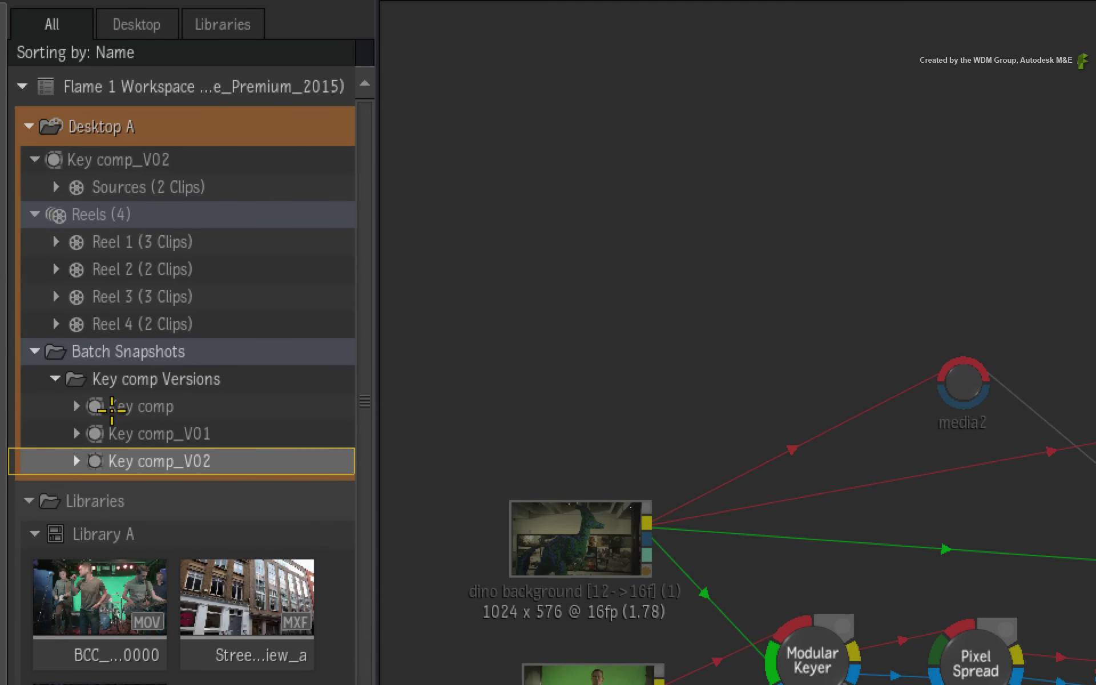
left_click(129, 407)
left_click(138, 351)
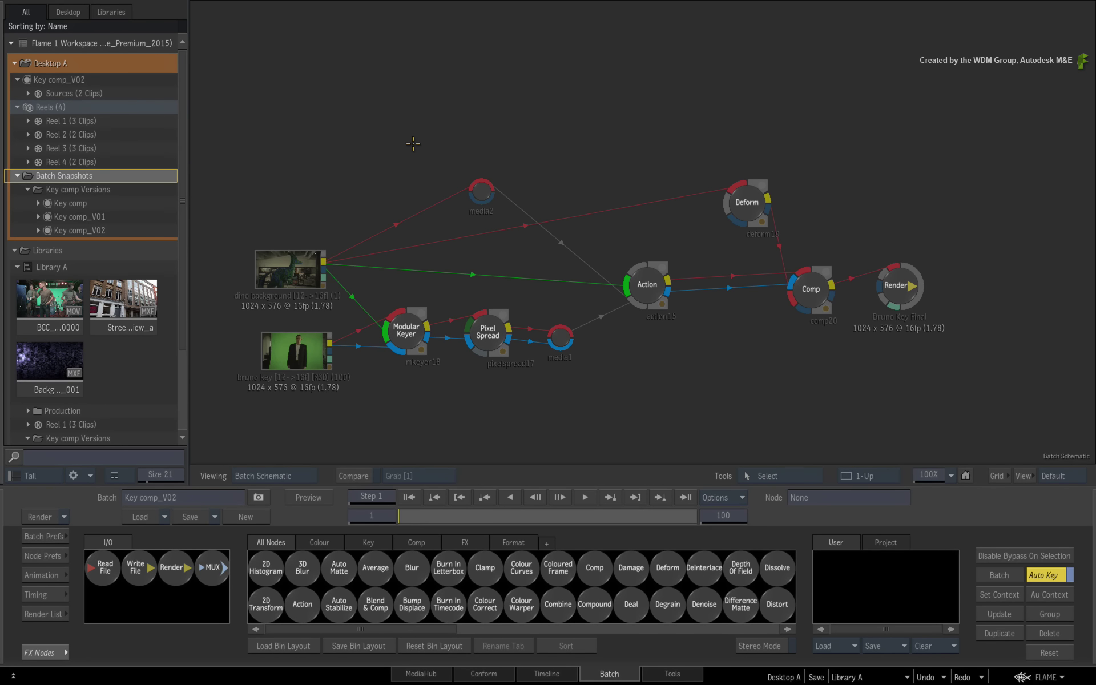
- Enable Also Save Batch File for batch snapshots in the Timeline FX / BFX preferences
key("ctrl+alt+F6")
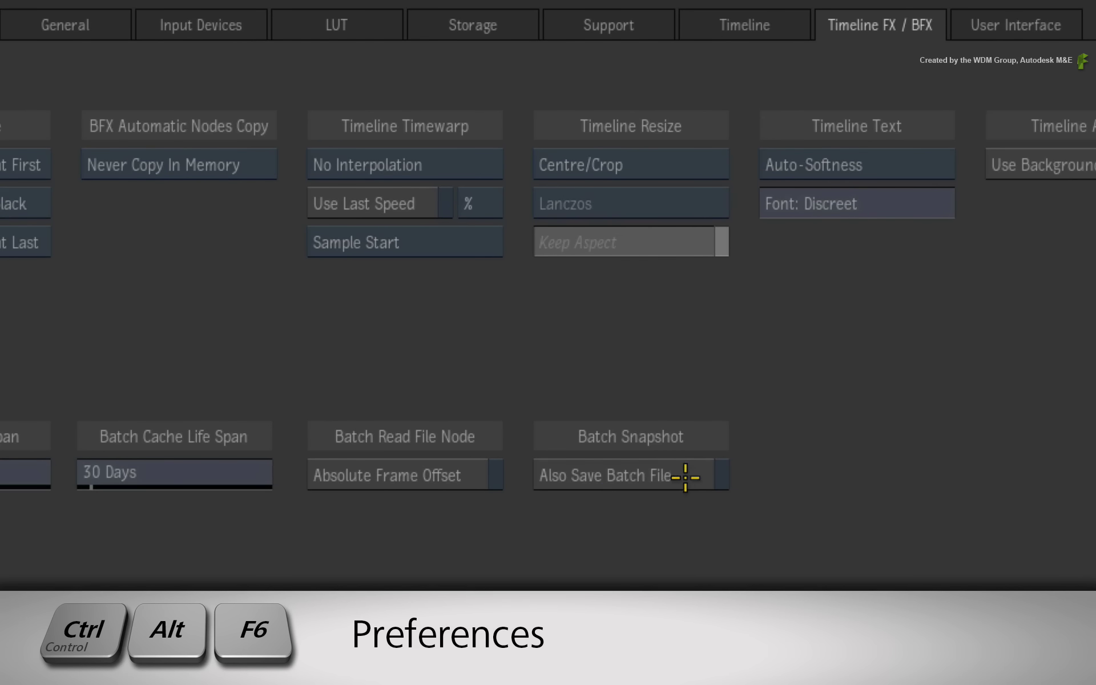
left_click(592, 368)
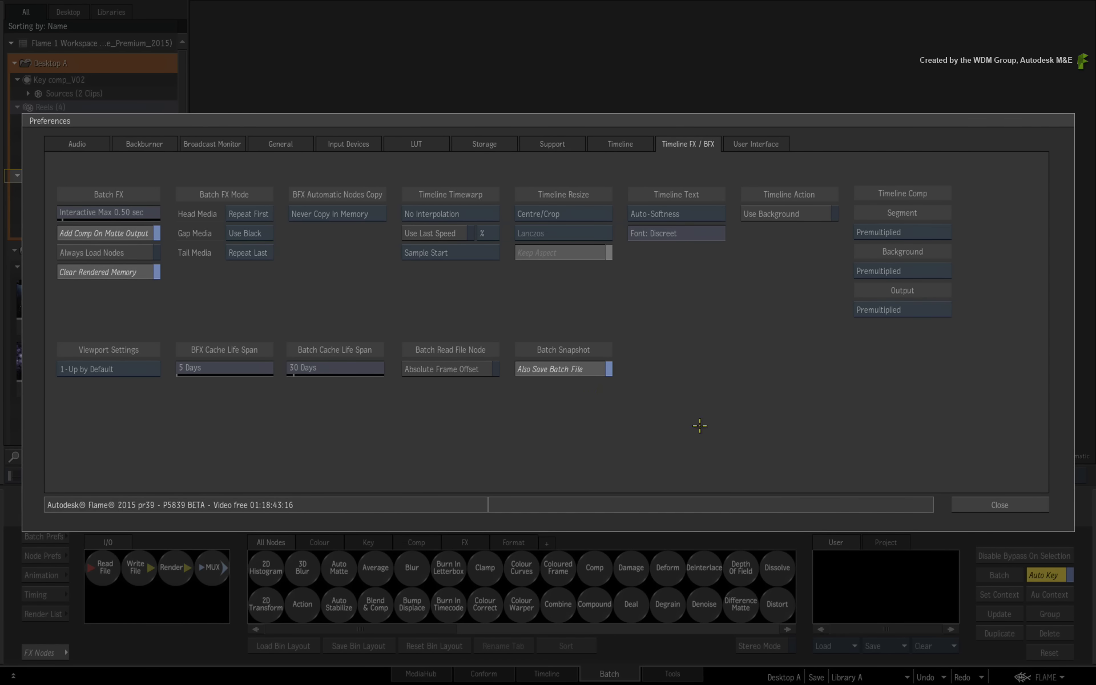
left_click(964, 505)
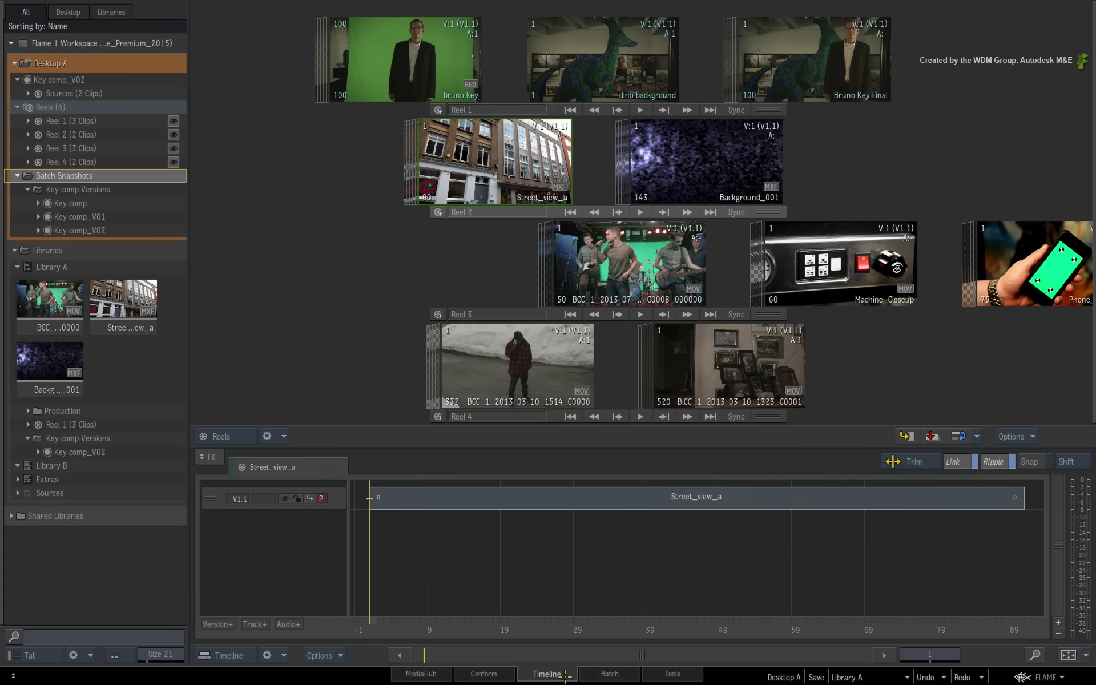
- Switch to the Timeline view and keep Desktop A as the name of the current desktop
left_click(567, 673)
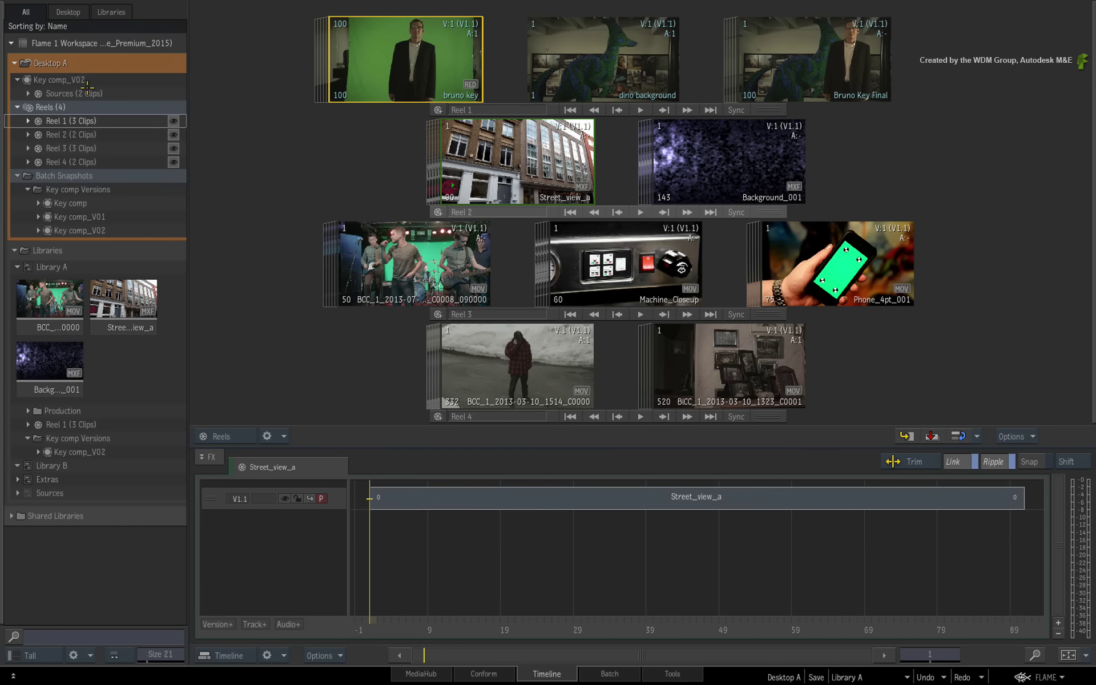
left_click(91, 64)
left_click(91, 64)
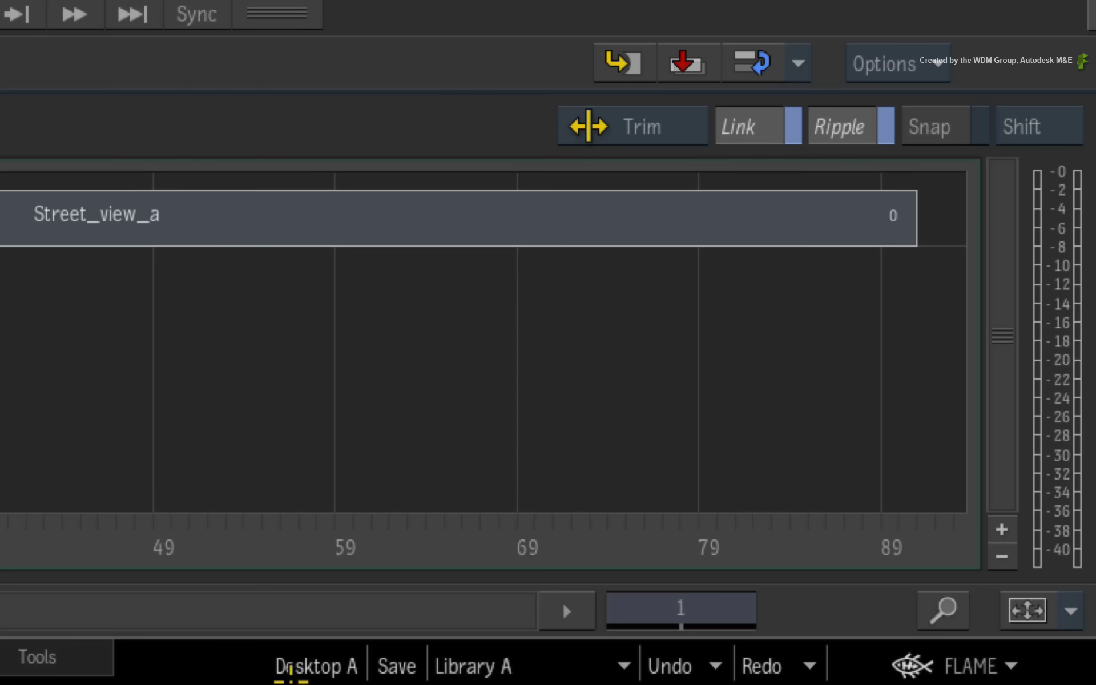
left_click(285, 665)
key("Return")
- Set Library B as the save destination and save Desktop A there, replacing the existing copy
left_click(602, 667)
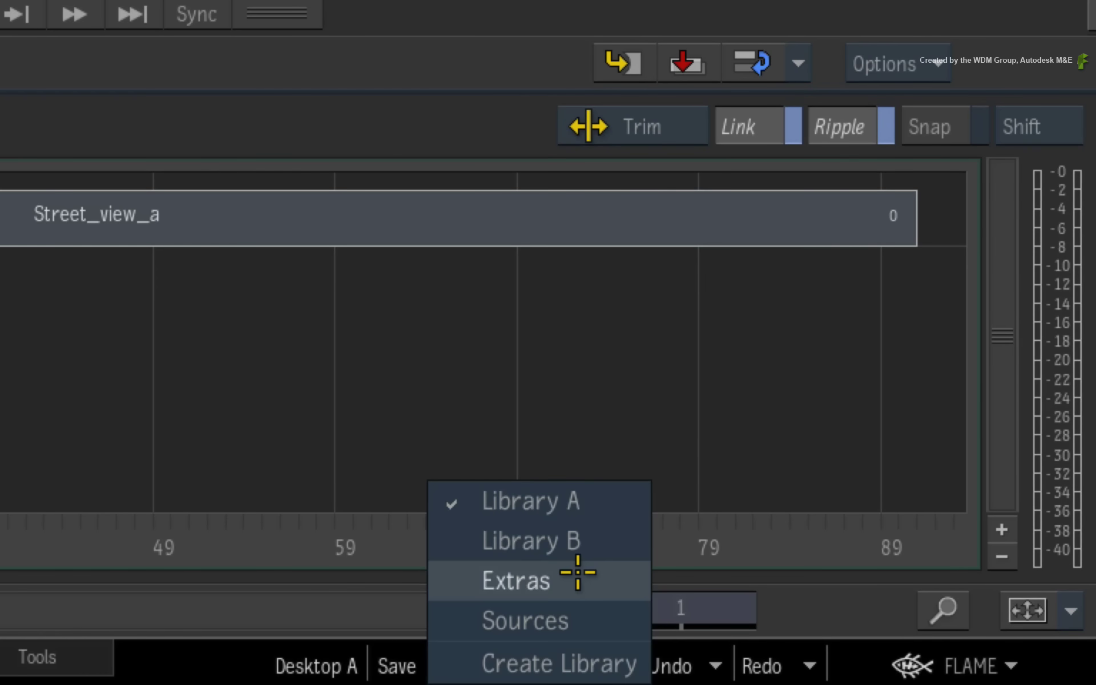
left_click(577, 543)
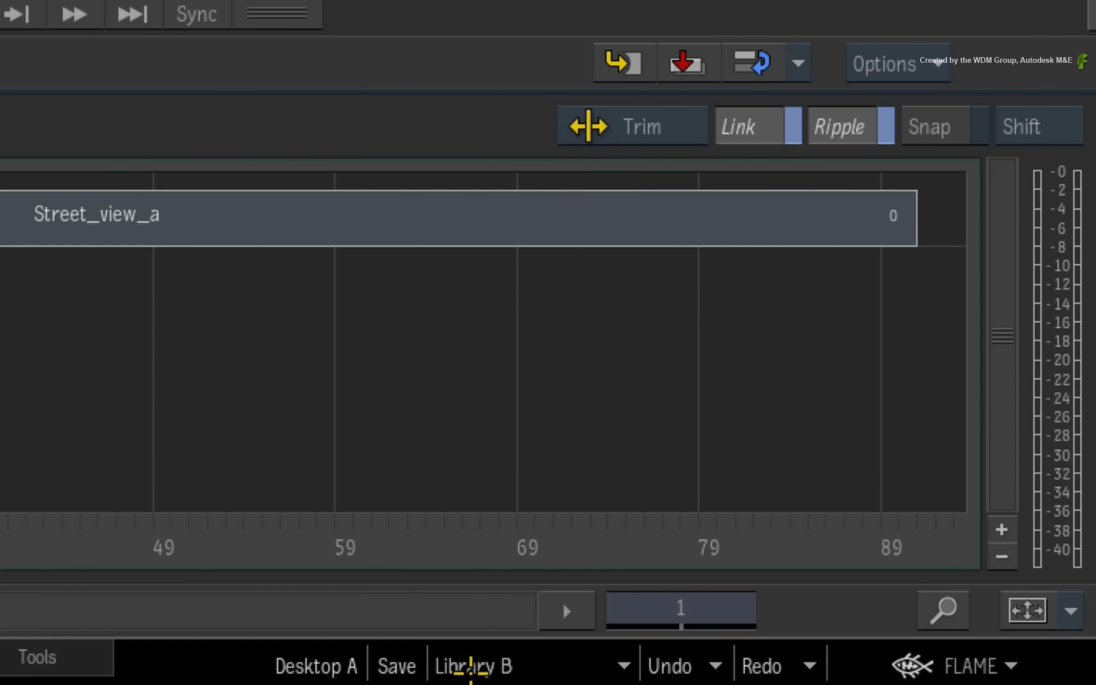
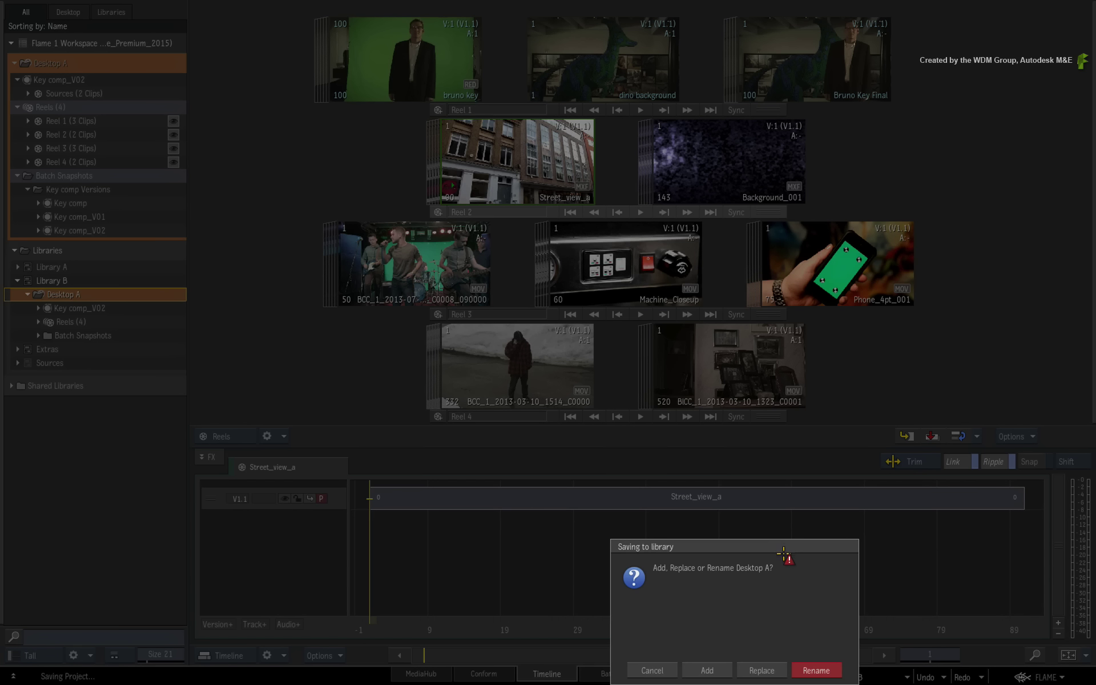
left_click(765, 671)
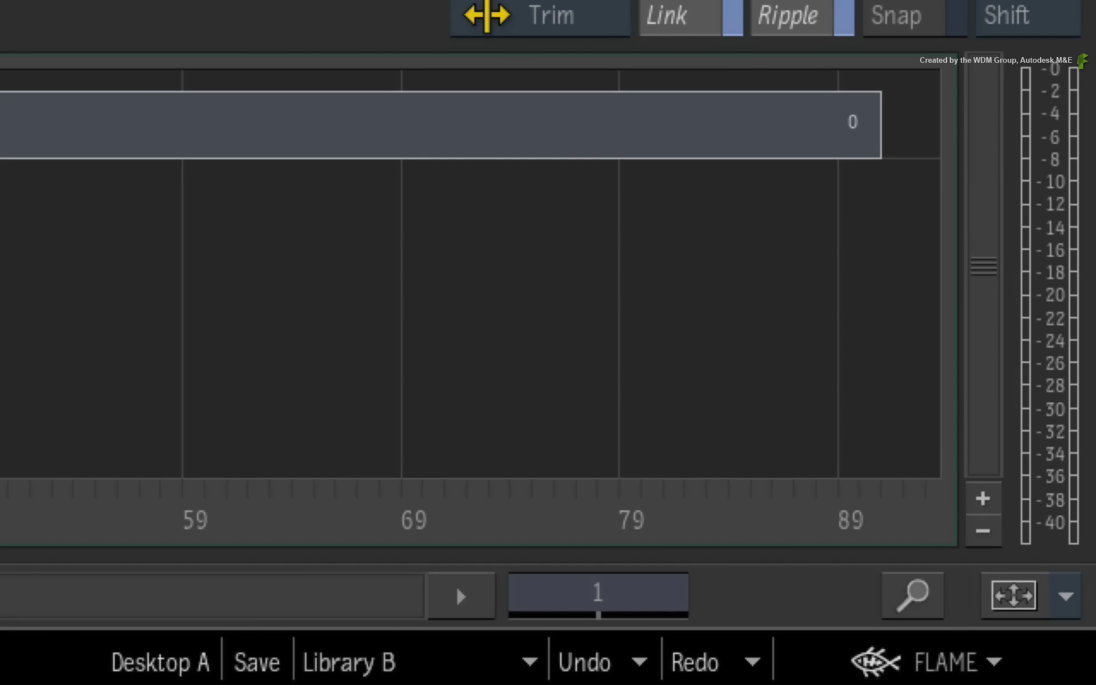
- Set the save destination back to Library A, then collapse Library B and expand Library A in the workspace tree
left_click(464, 659)
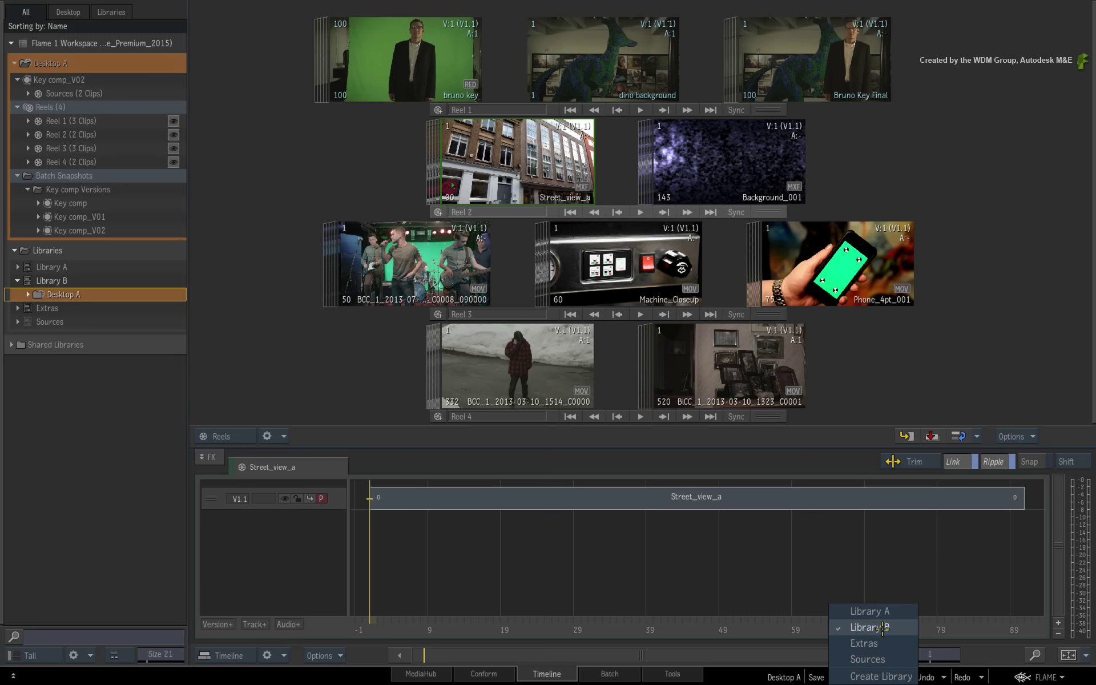
left_click(868, 611)
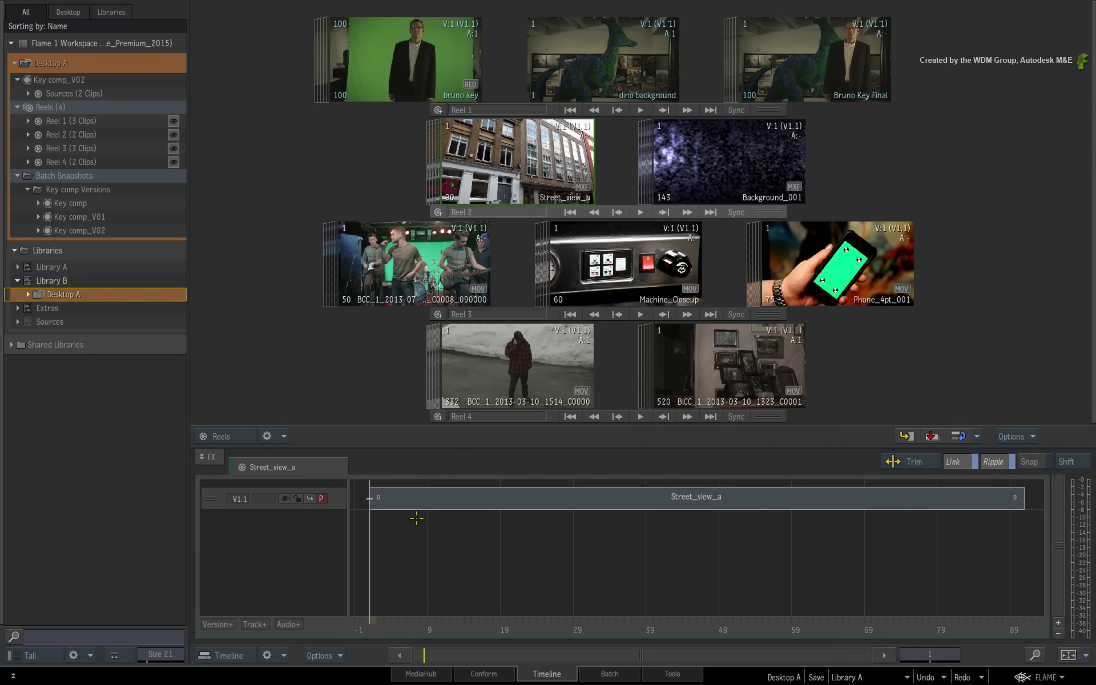
left_click(18, 280)
left_click(17, 266)
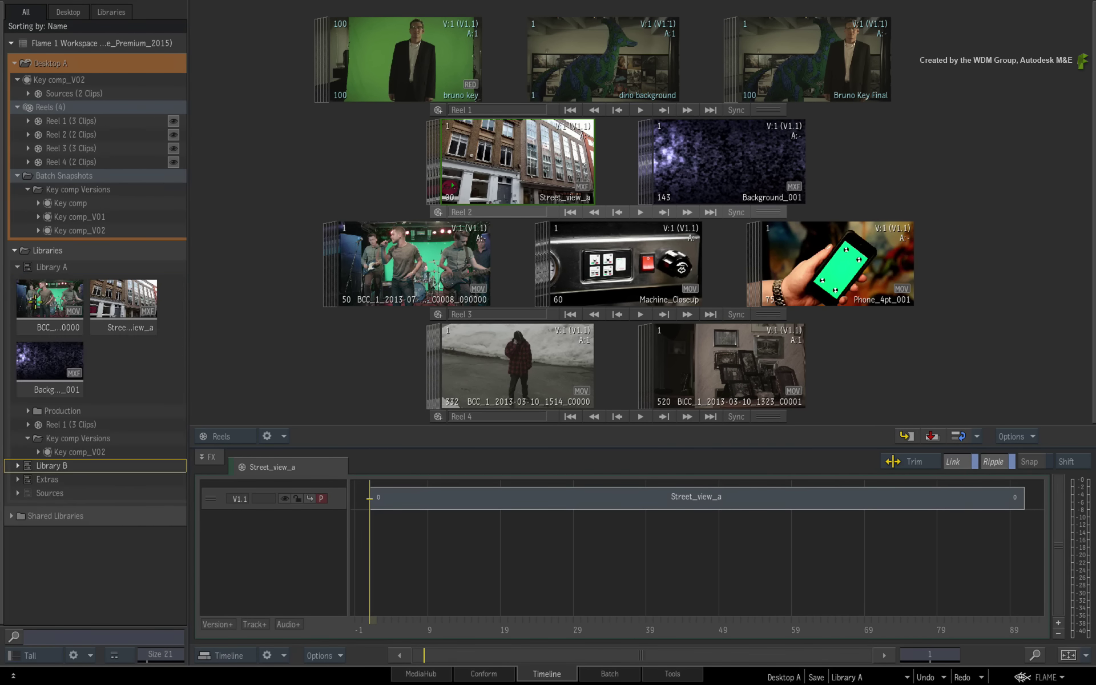
- Expand the Production folder in Library A and set its My 1st Version folder as the save destination
left_click(28, 411)
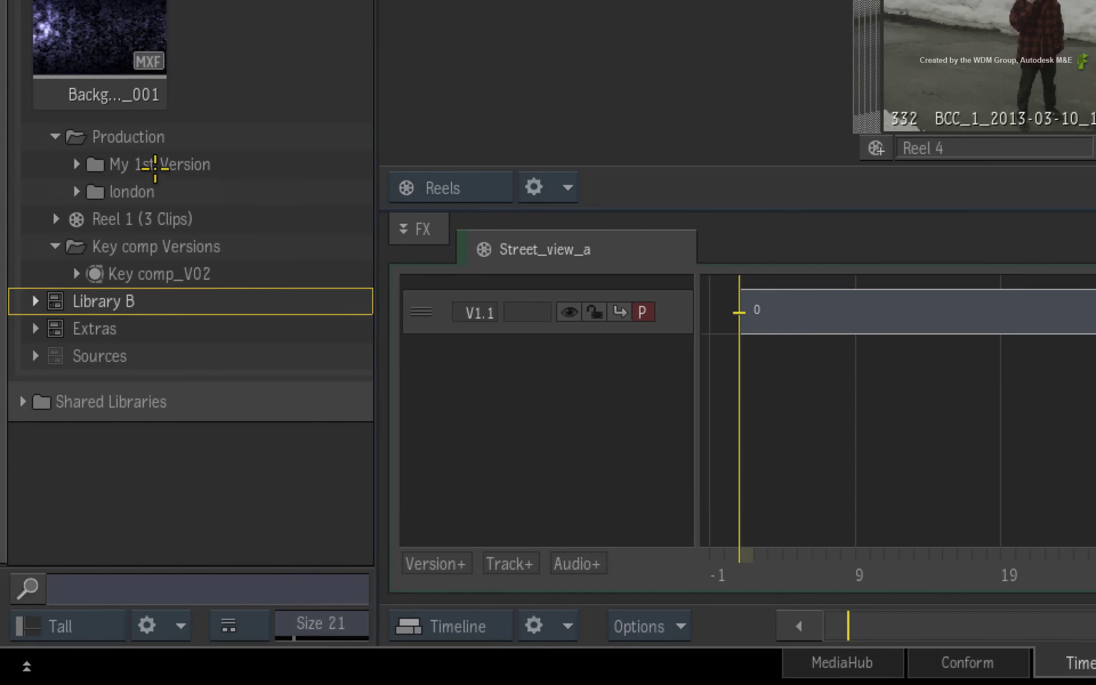
left_click(41, 426)
left_click(78, 165)
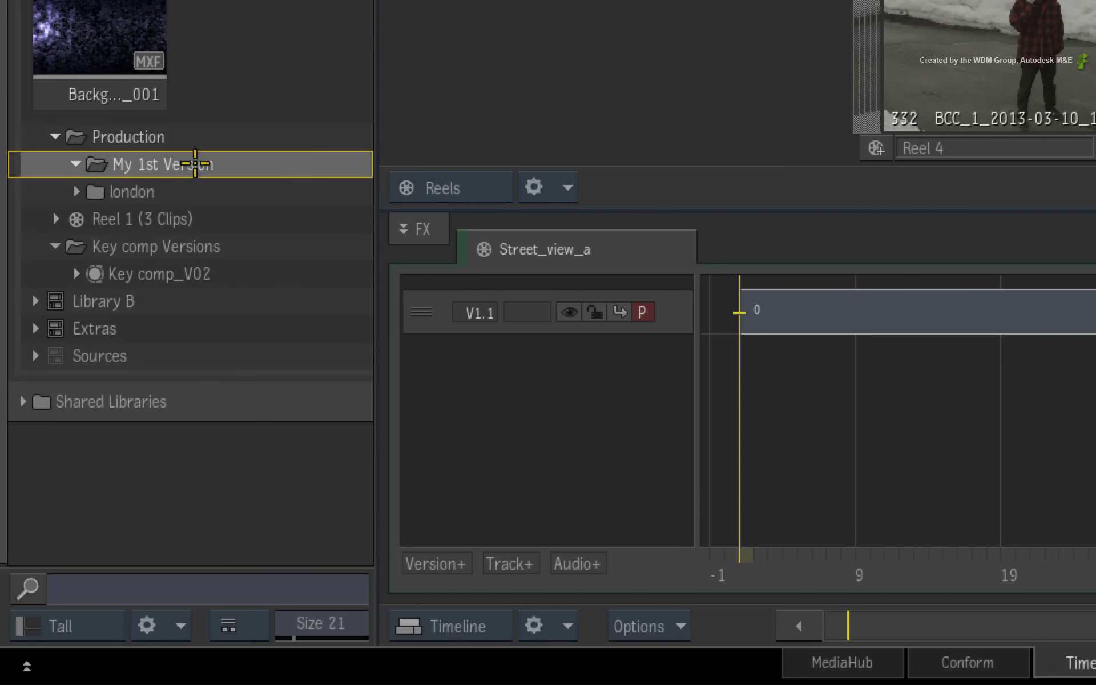
right_click(289, 161)
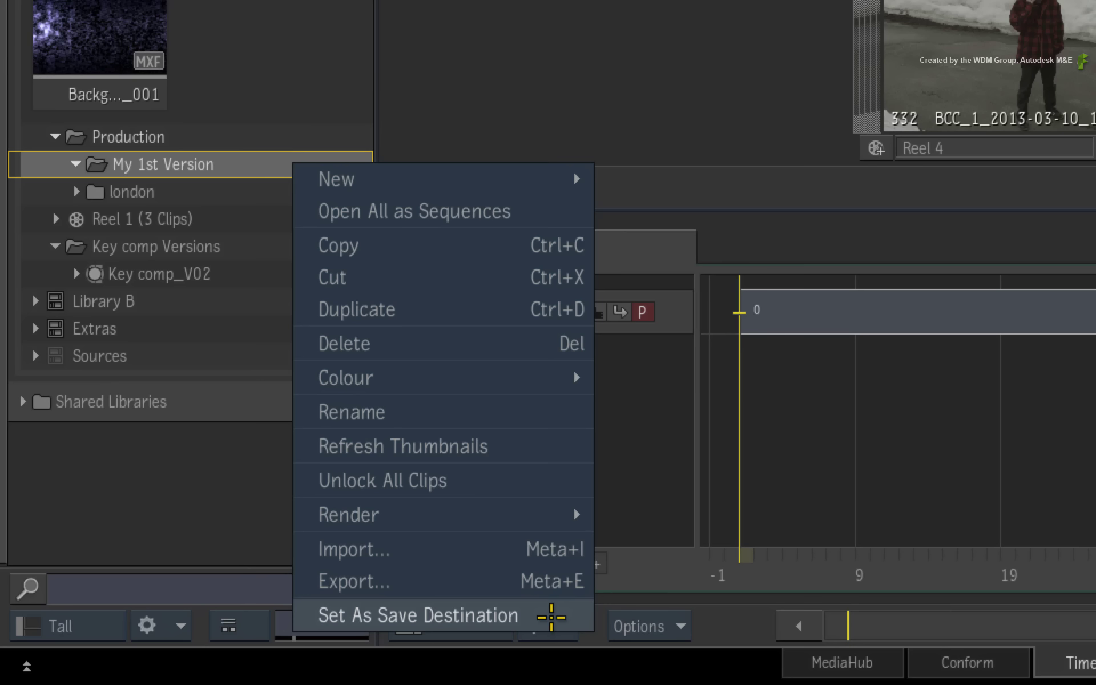
left_click(547, 615)
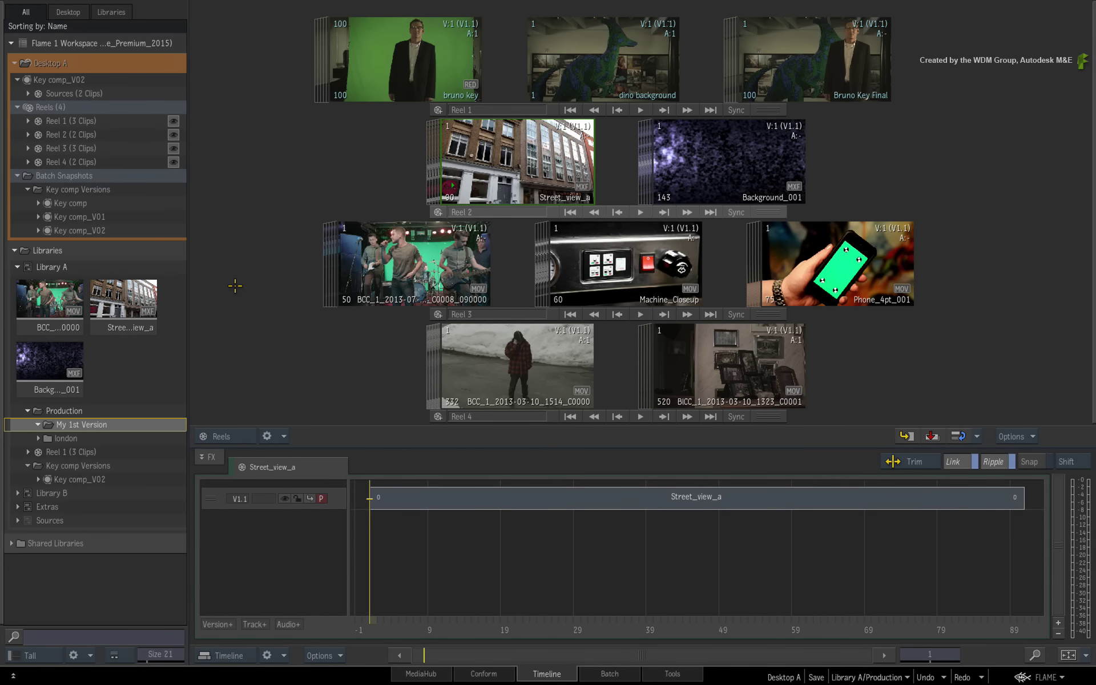
- Hide the media panel, save Desktop A into the My 1st Version folder, and show the media panel again
key("Tab")
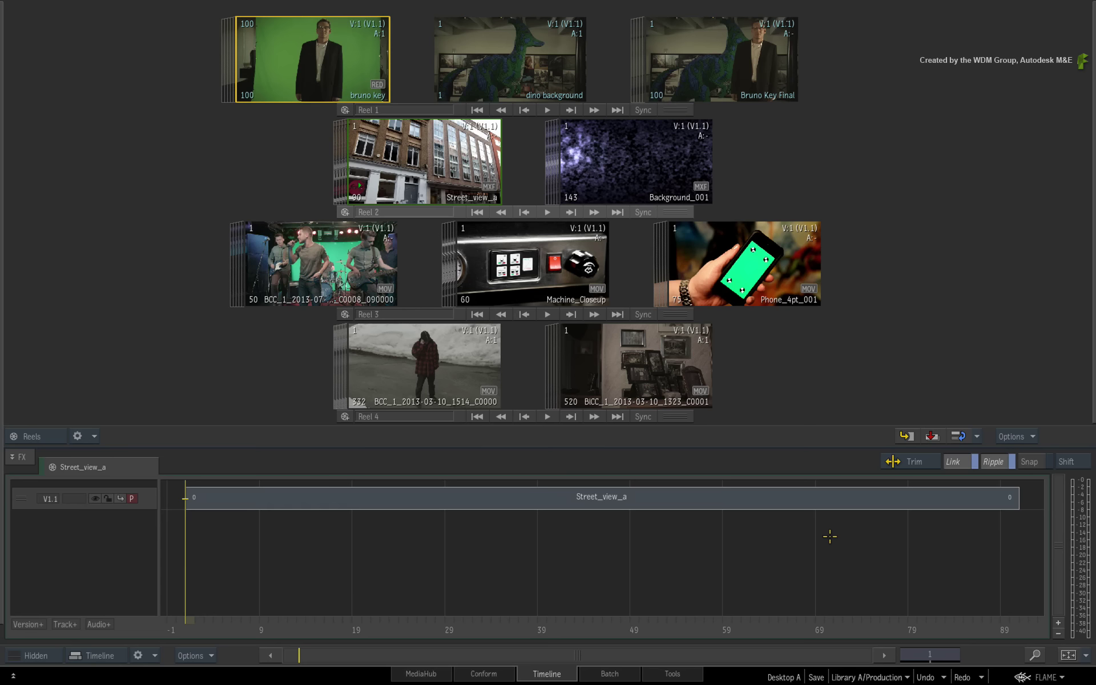
left_click(817, 676)
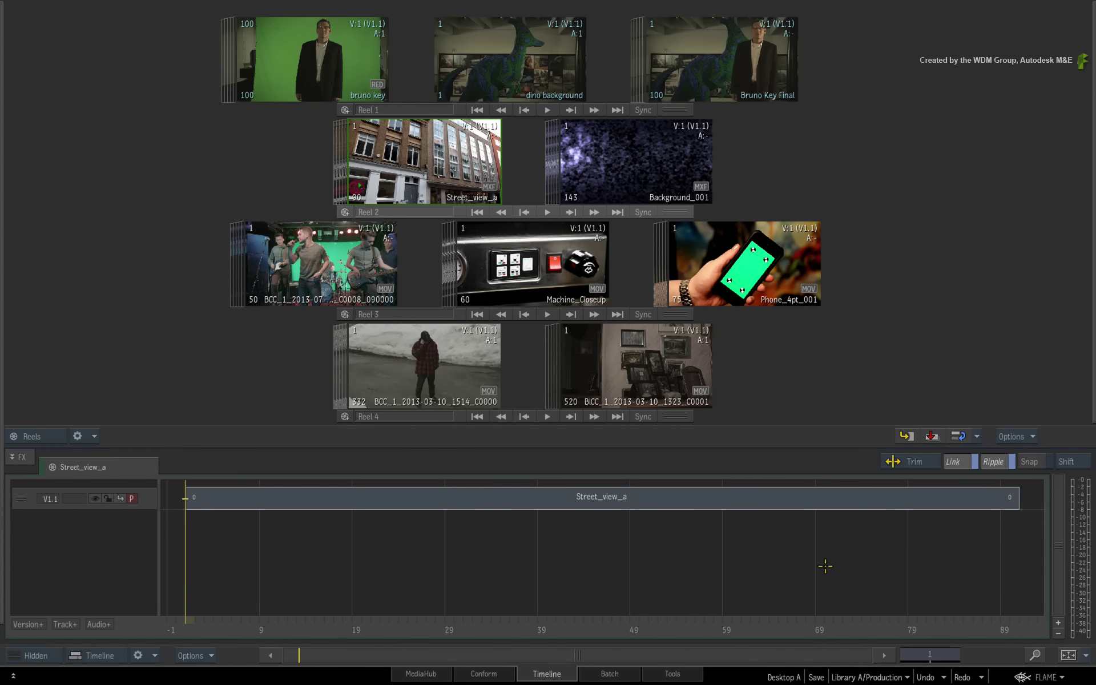
mouse_move(1, 319)
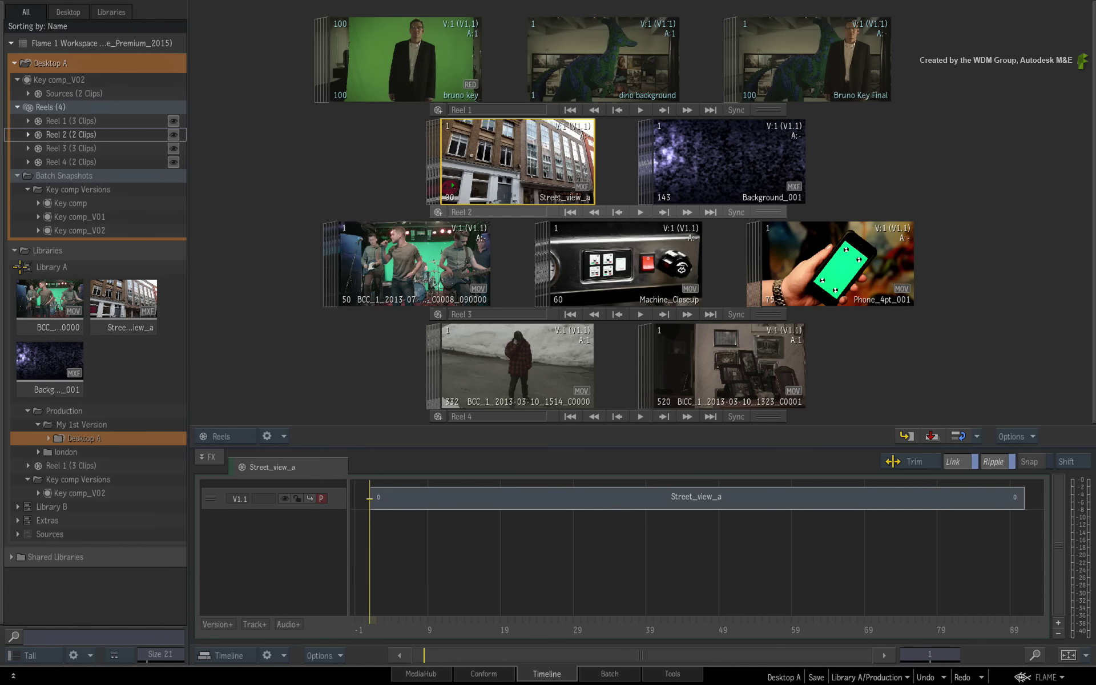
- Collapse Library A in the workspace tree and save Desktop A to it, replacing the existing copy
left_click(22, 266)
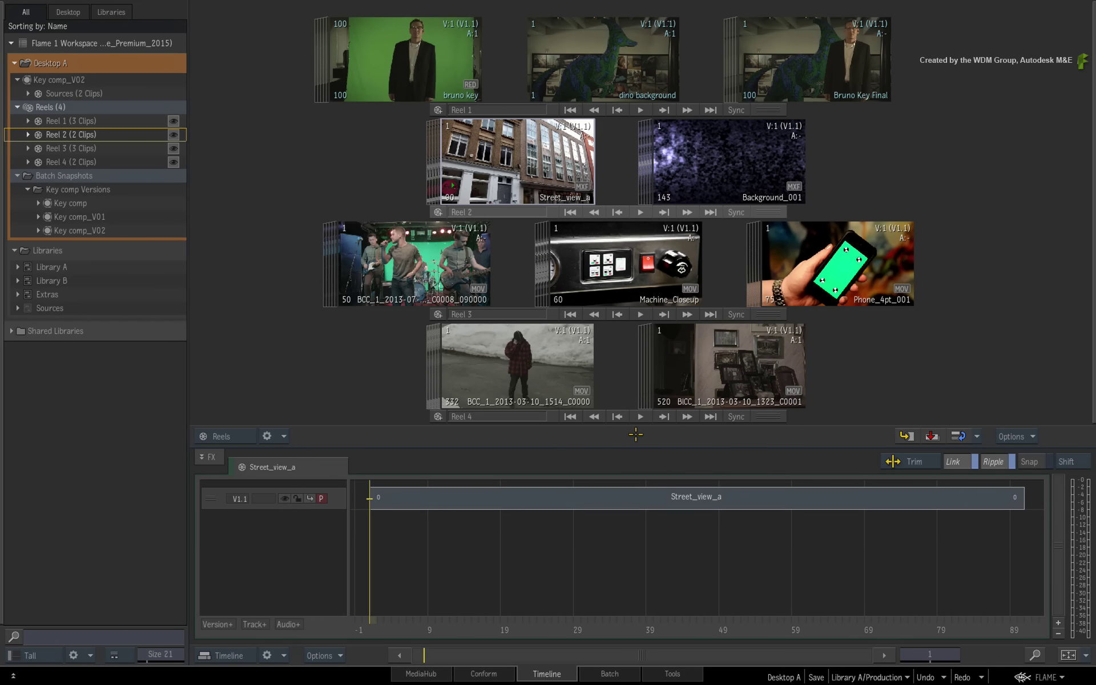
key("s")
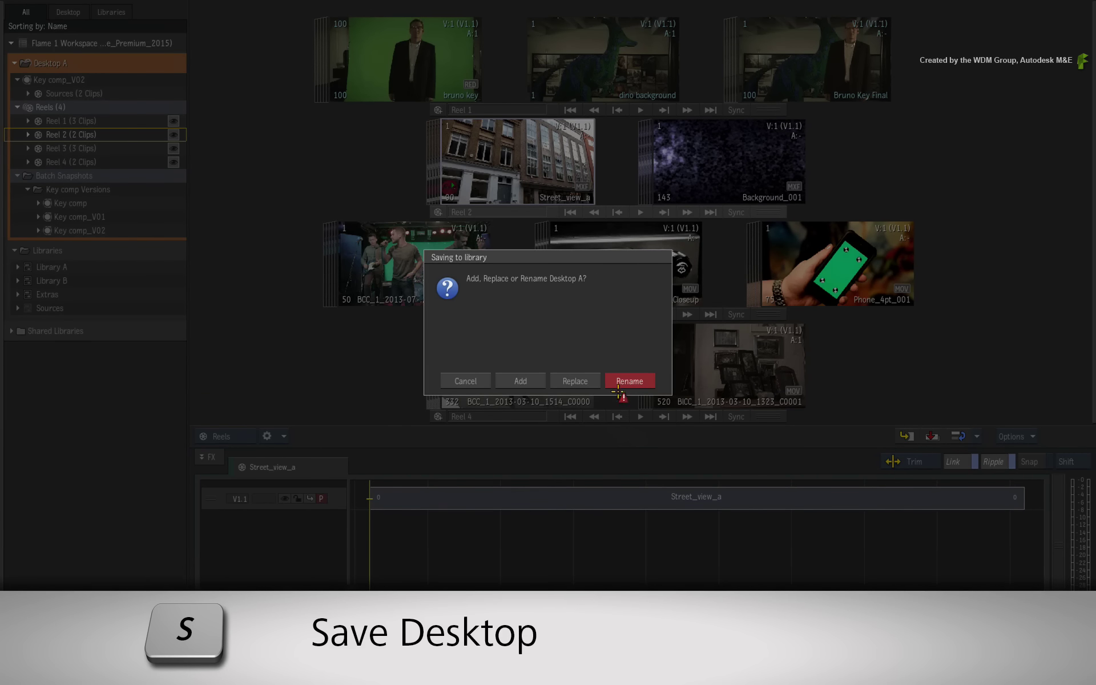
left_click(581, 379)
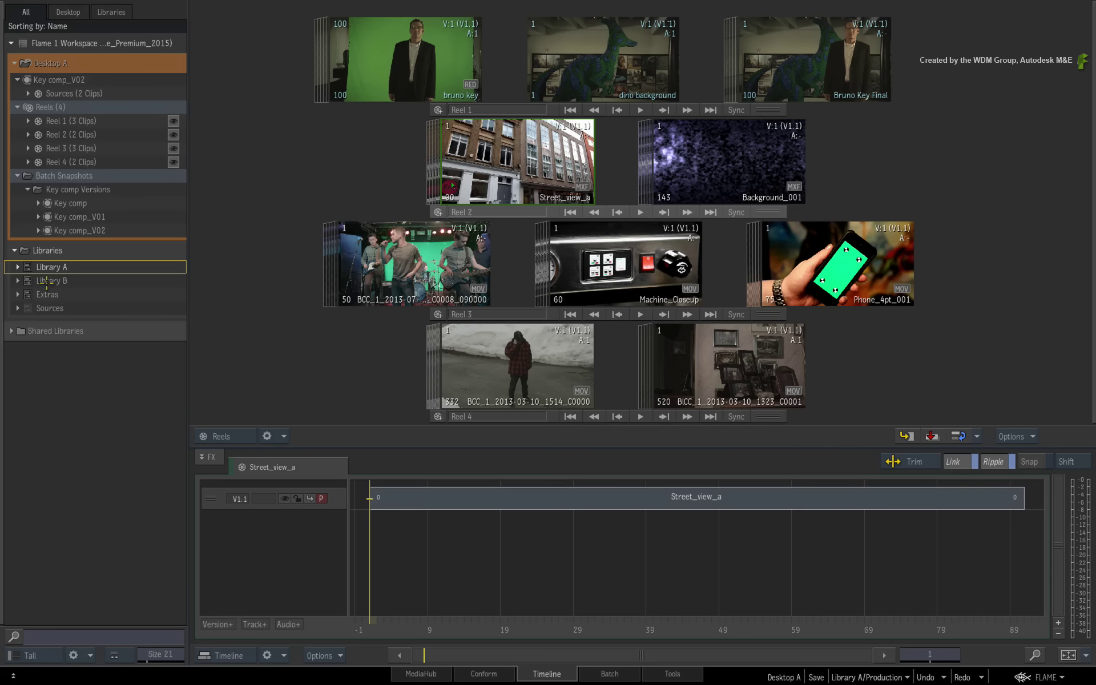
- Expand Library A, copy the current Desktop A from the workspace tree into it, and expand the saved copy
left_click(18, 267)
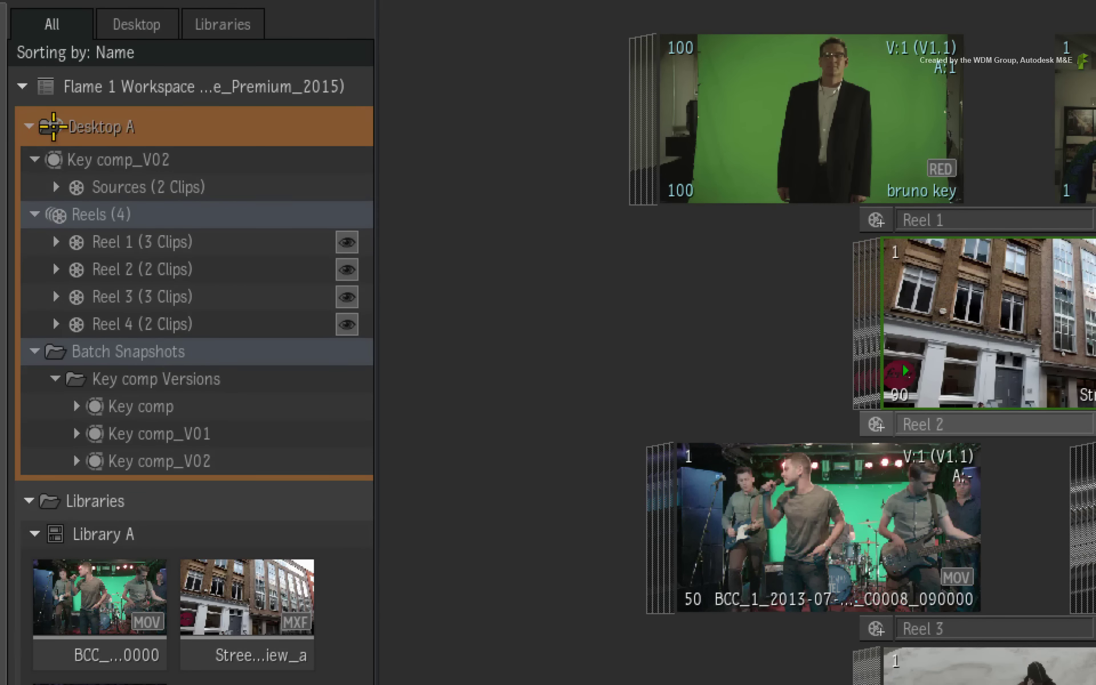
left_click_drag(53, 127, 97, 537)
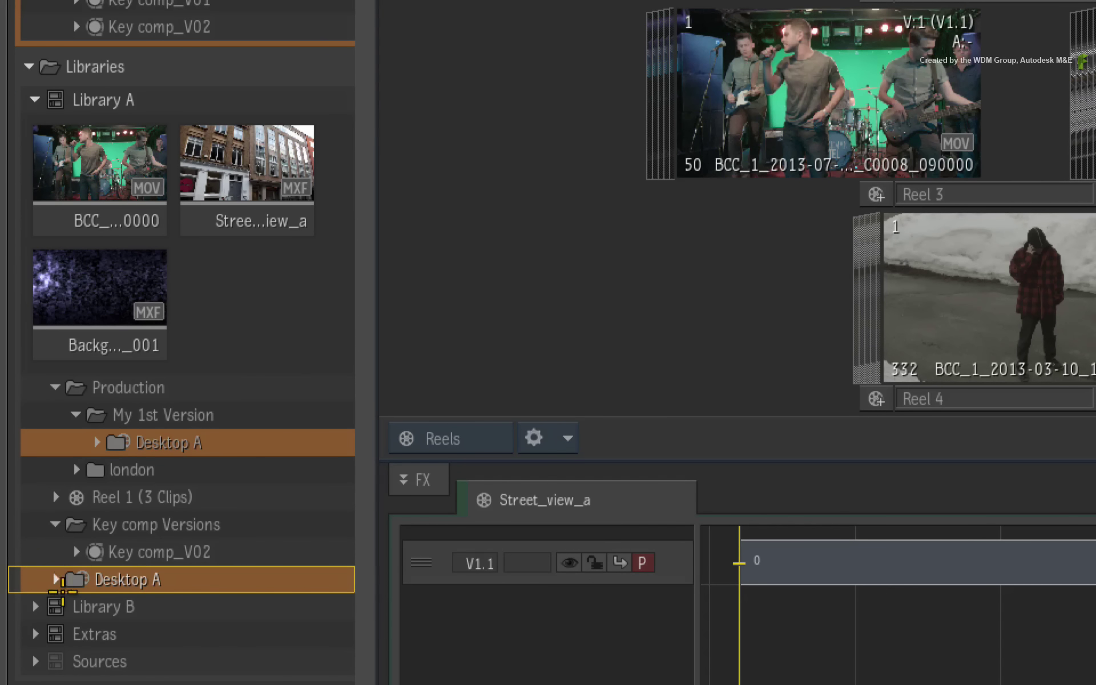
left_click(58, 582)
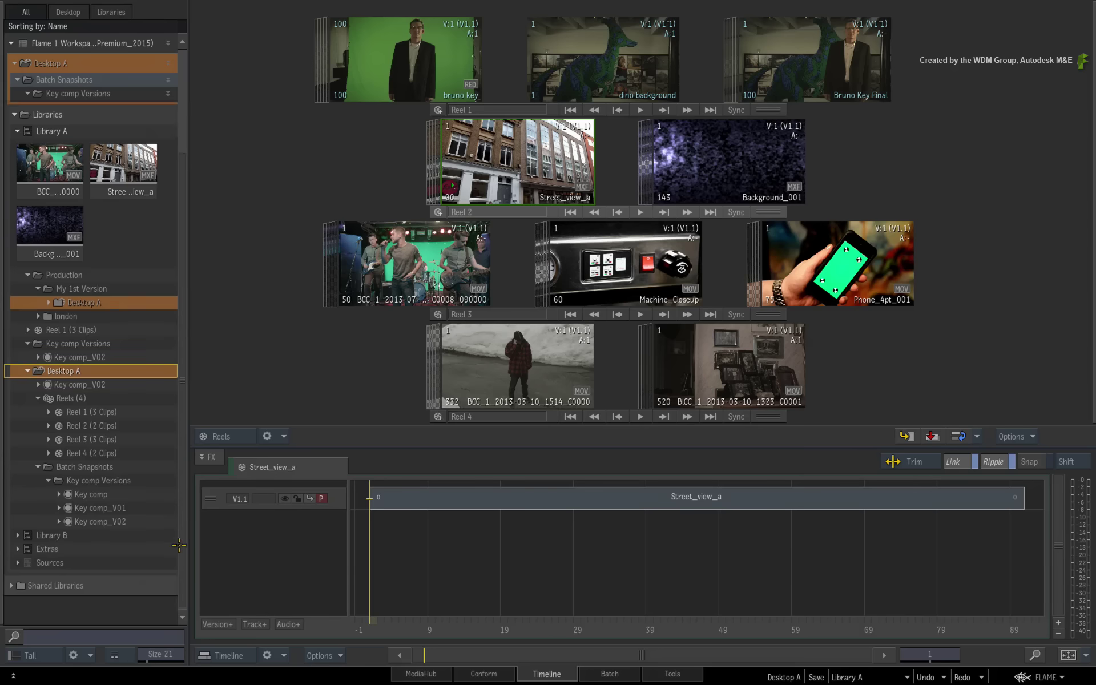
- Collapse Library A, then expand Library B and its Desktop A to examine the saved contents
left_click_drag(179, 546, 177, 413)
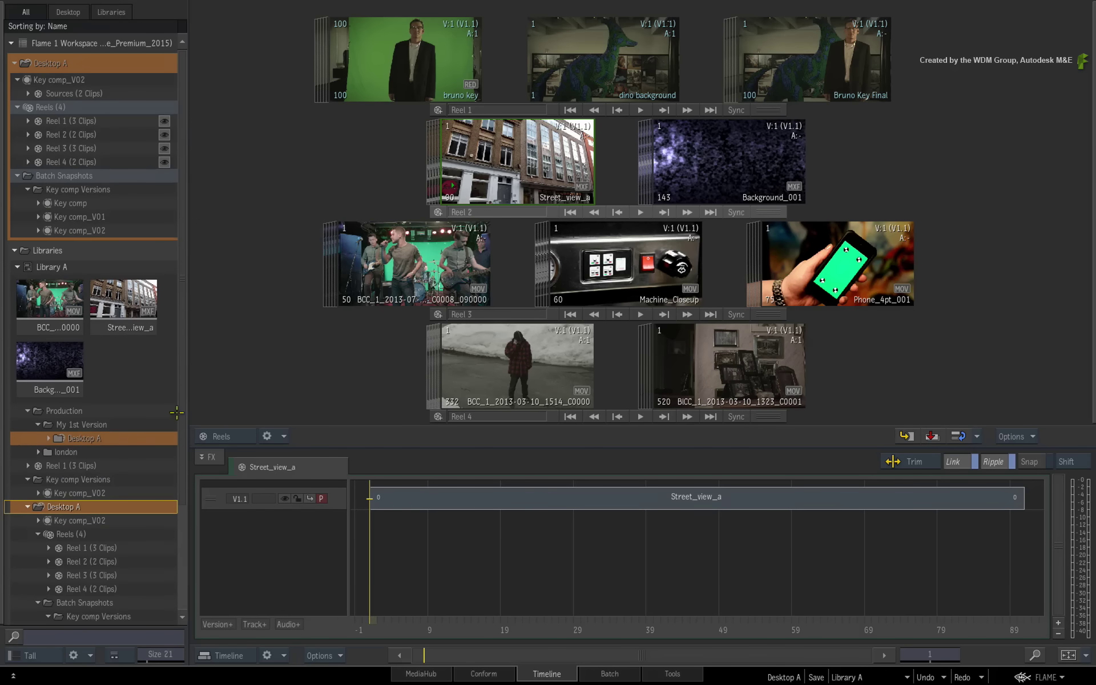
left_click(17, 266)
left_click(18, 280)
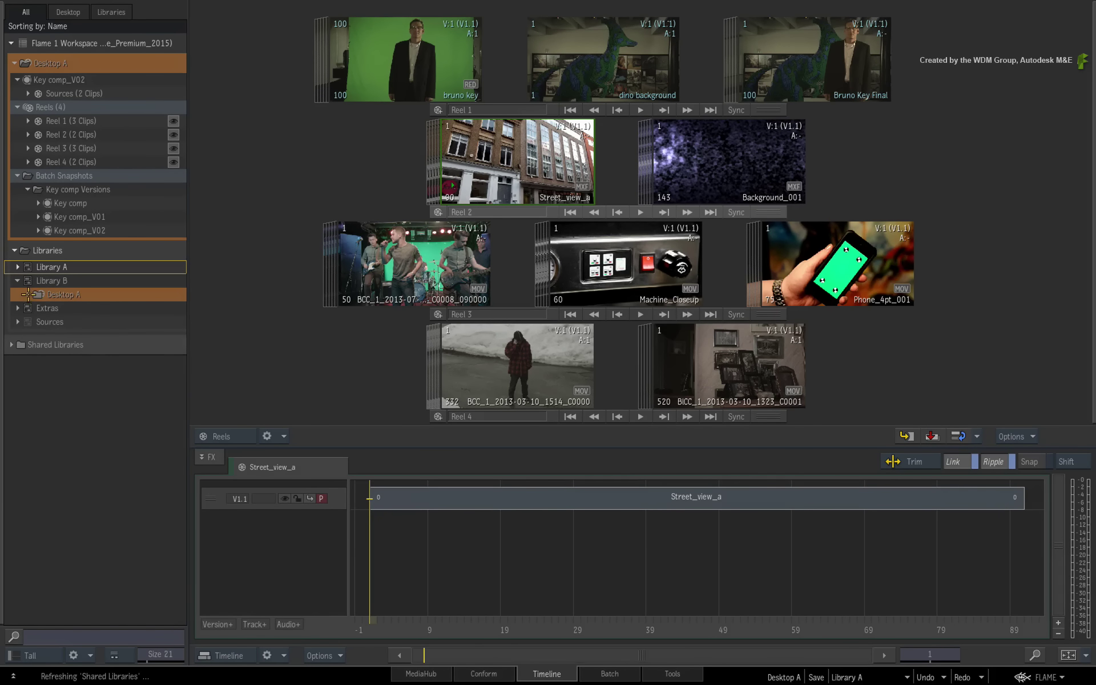
left_click(27, 294)
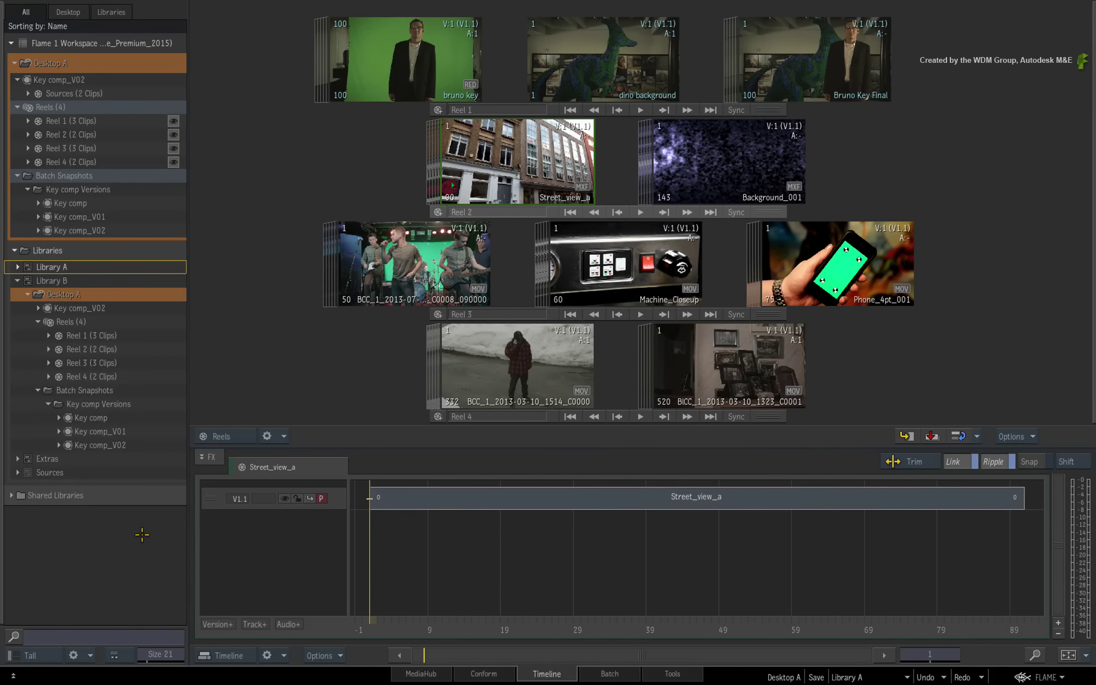
- Set Library B as the save destination and save Desktop A there, replacing the existing copy
key("ctrl+s")
left_click(850, 677)
left_click(866, 627)
left_click(816, 678)
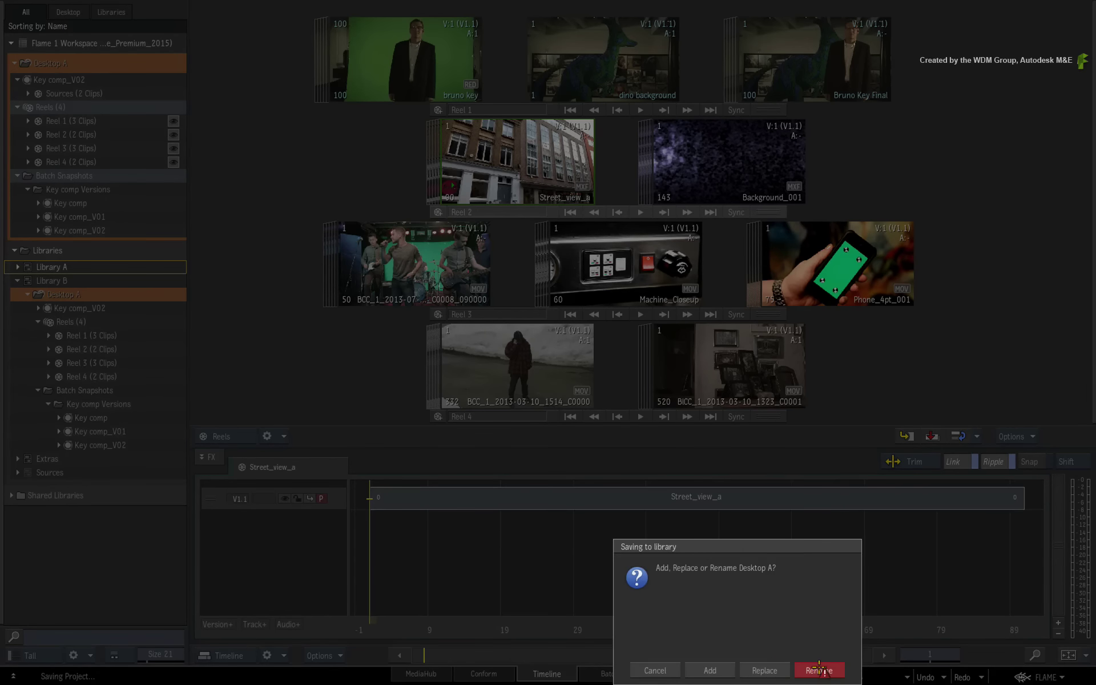
left_click(765, 670)
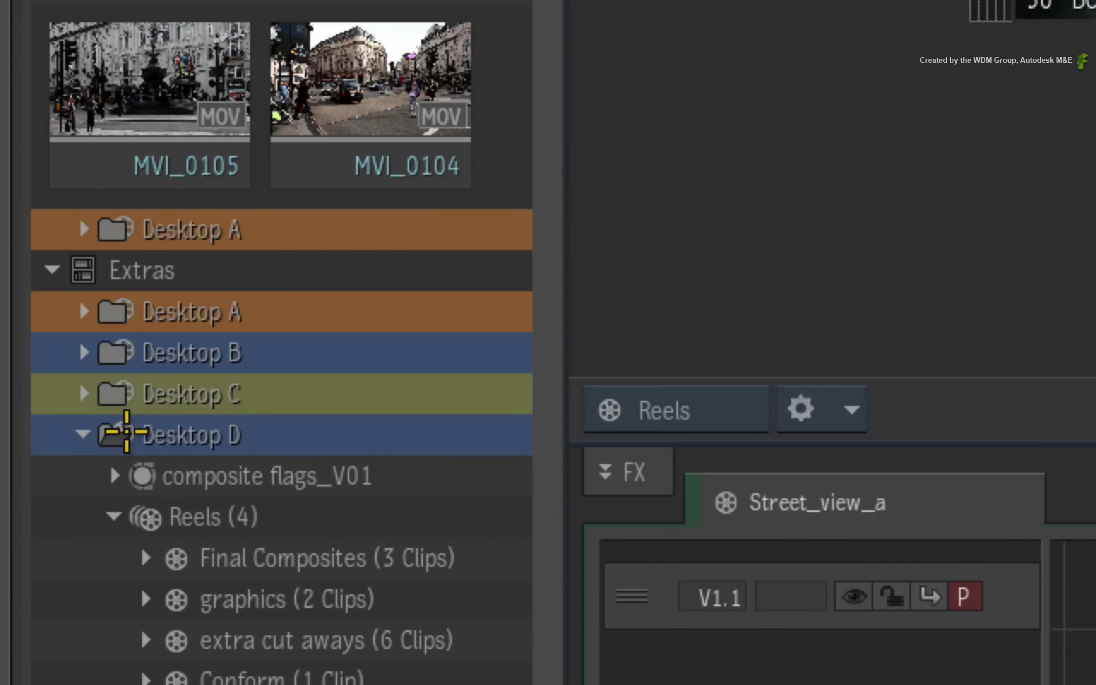
- Replace the current desktop with Desktop D from Extras, then replace that with Desktop A from Library B, confirming both replacements
left_click_drag(137, 437, 834, 169)
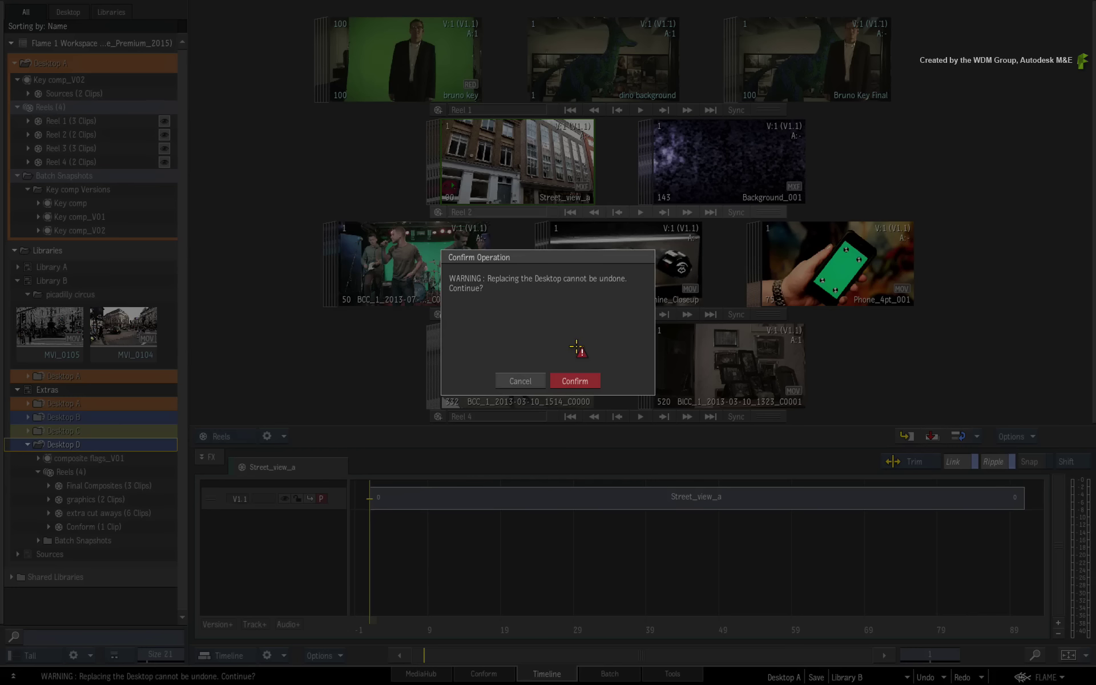
left_click(590, 381)
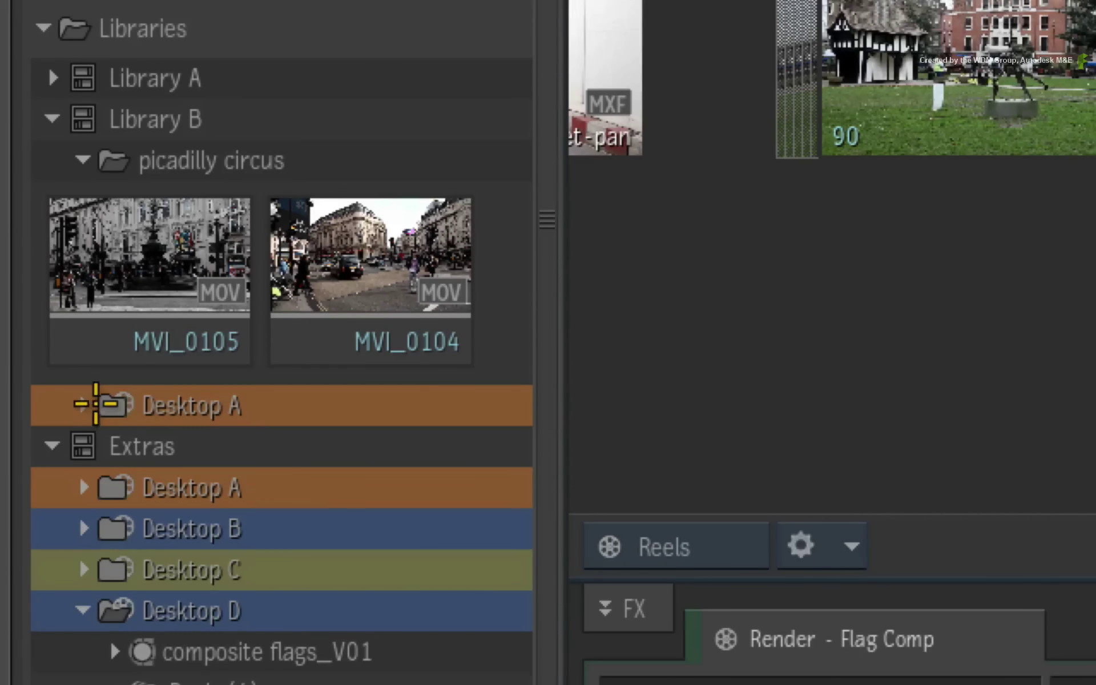
left_click_drag(118, 406, 448, 375)
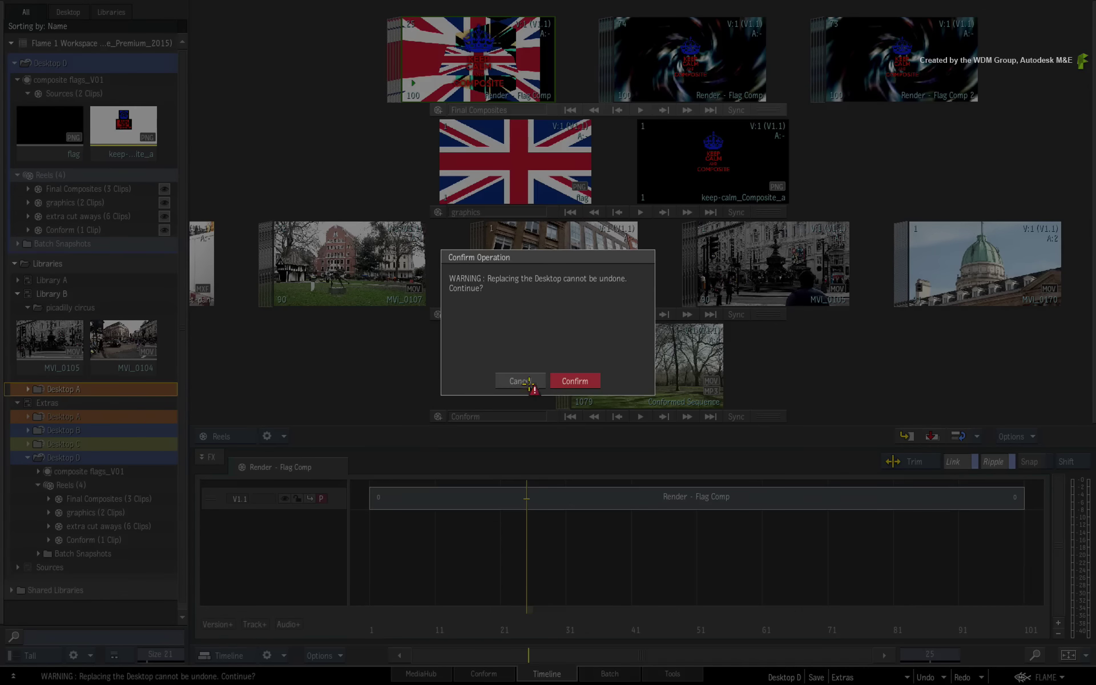
left_click(574, 381)
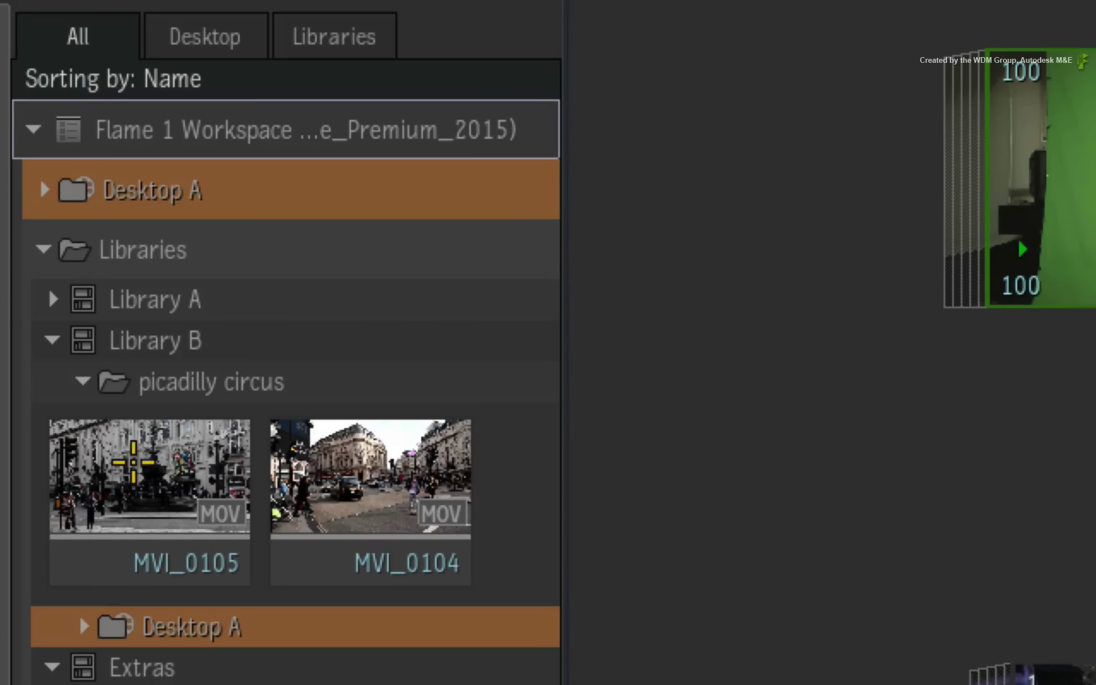
- Copy the picadilly circus folder from Library B into Reel 4 at the start of the reel
left_click(159, 379)
left_click_drag(159, 379, 641, 684)
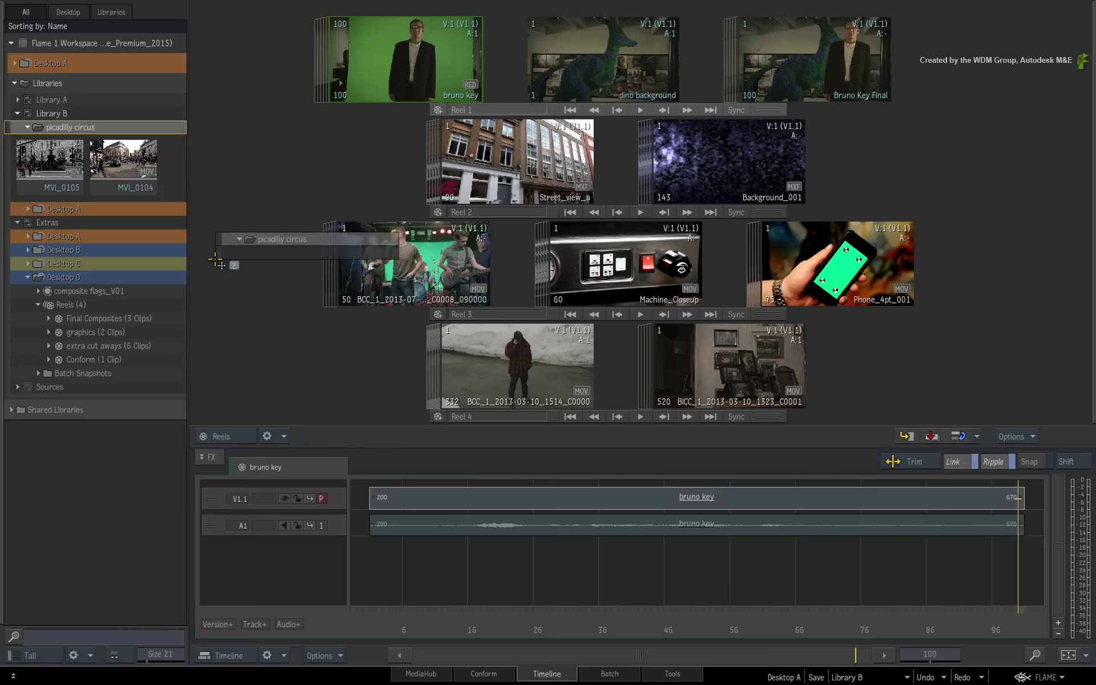
left_click_drag(216, 260, 372, 376)
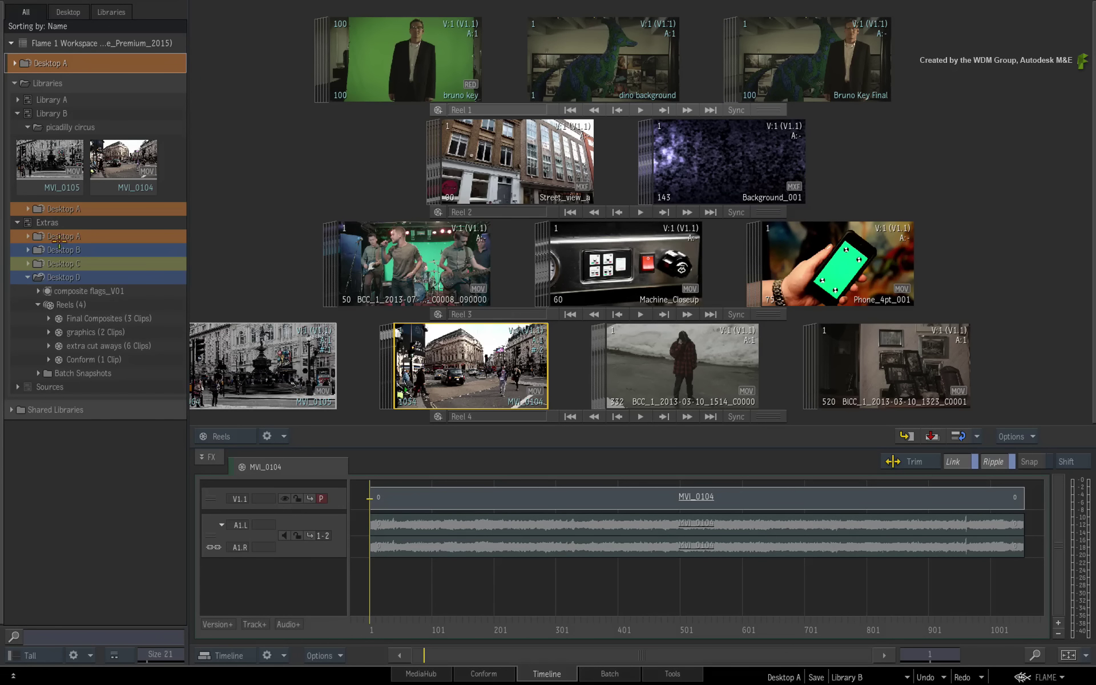
- Collapse Library B, expand the current Desktop A, and tidy Extras so that Desktop D inside it is collapsed
left_click(16, 222)
left_click(17, 113)
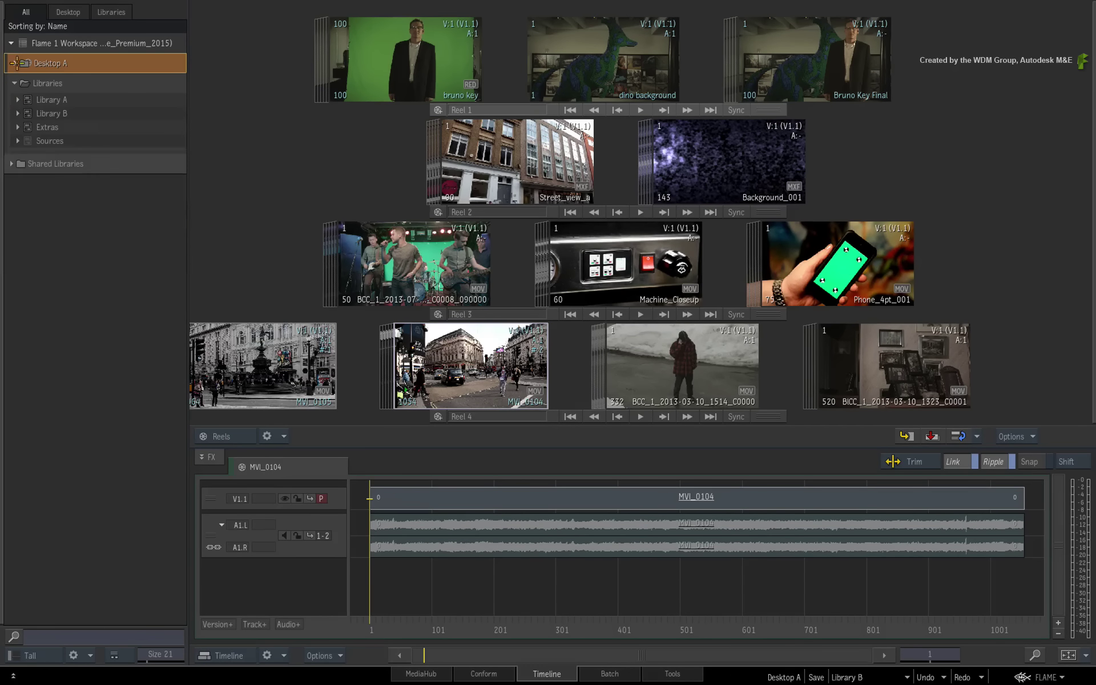
left_click(14, 62)
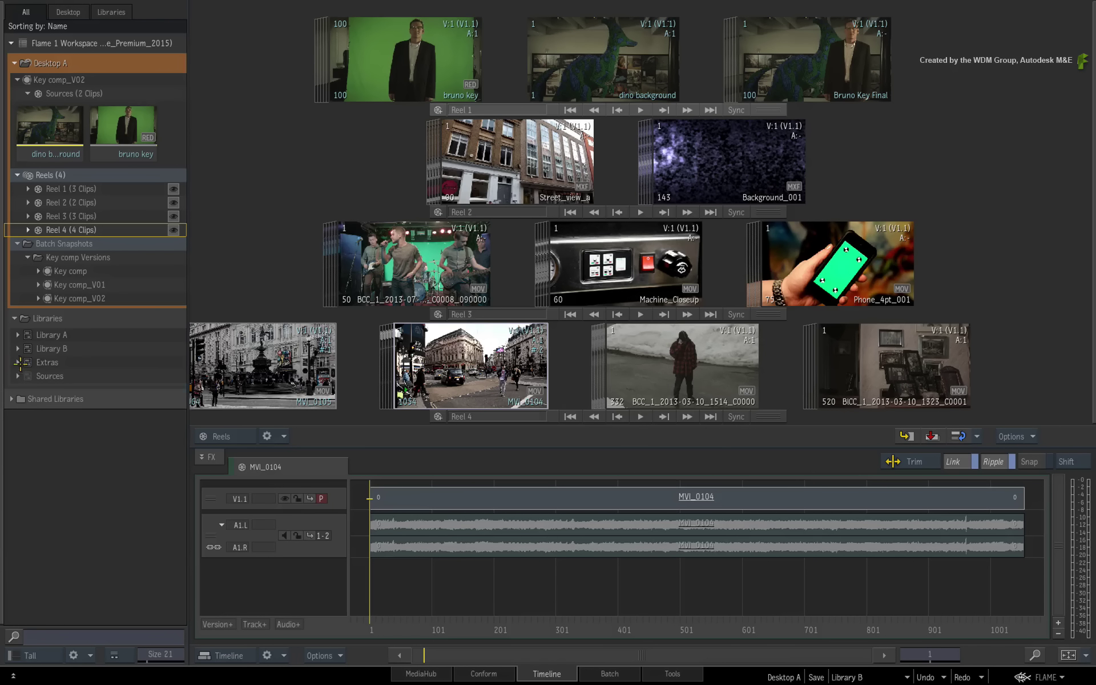
left_click(18, 362)
left_click(28, 418)
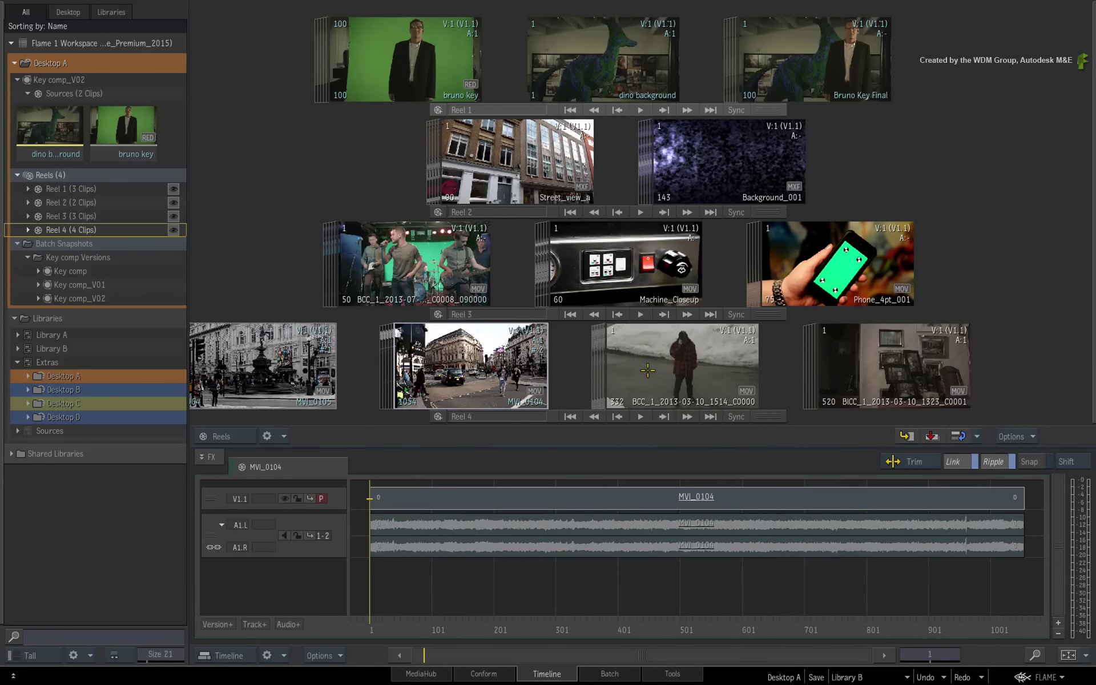
- Delete the BCC_1_2013-03-10_1514_C0000 clip from Reel 4
left_click(718, 363)
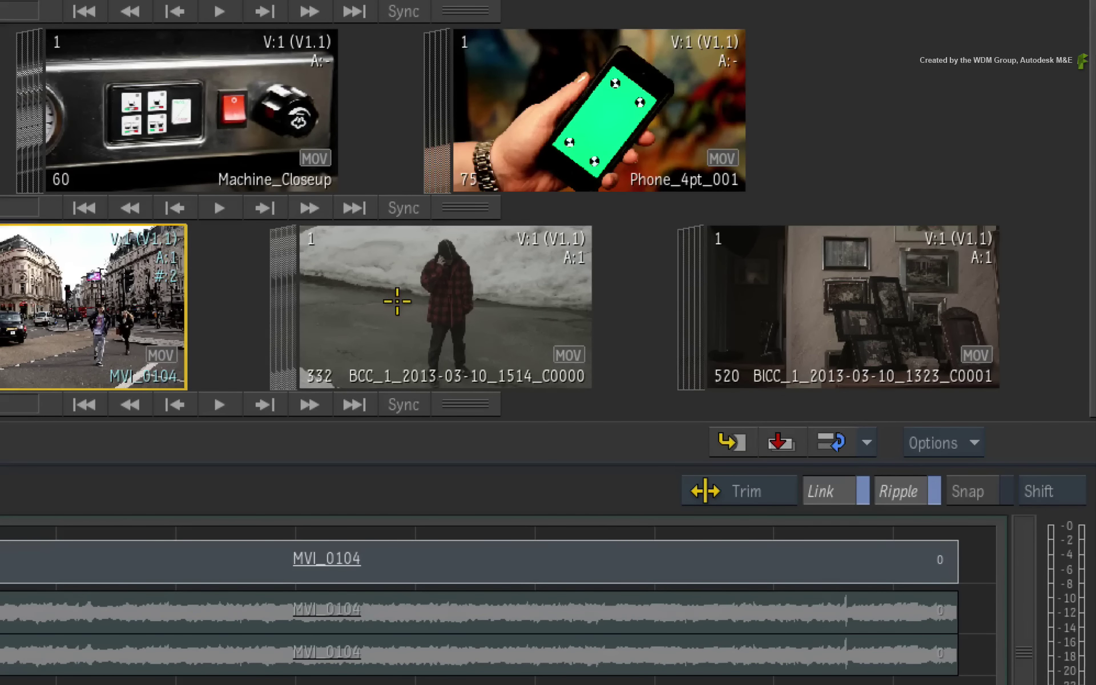
key("d")
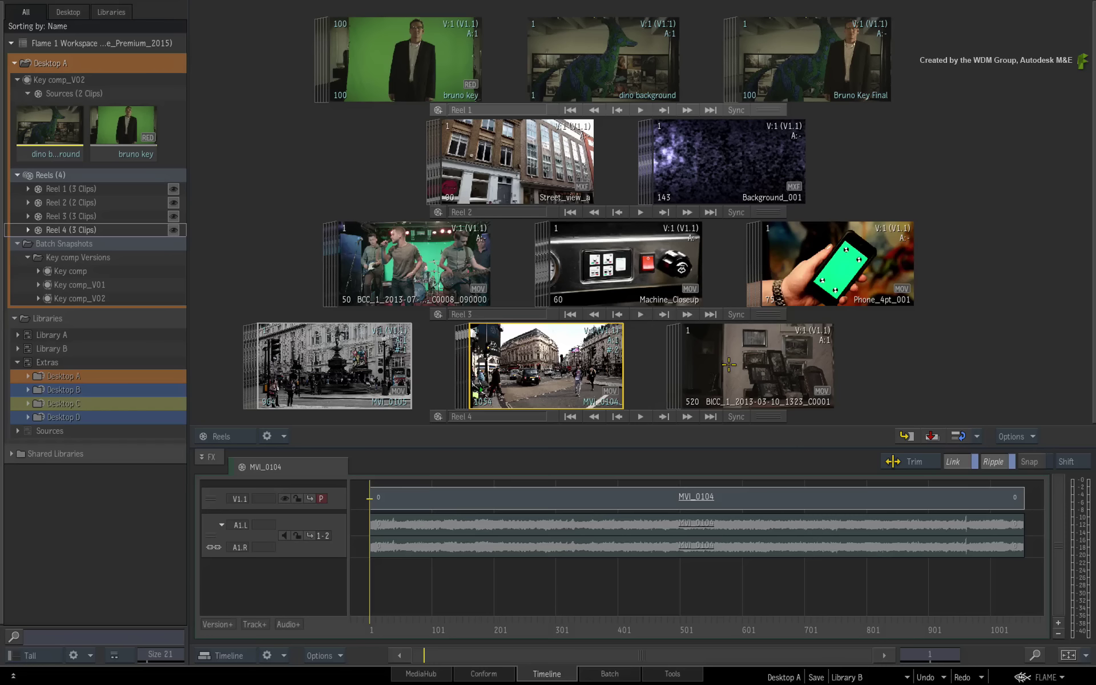
- Delete Reel 4 and undo the deletion, then delete only the contents of Reel 4 and undo that too
key("d")
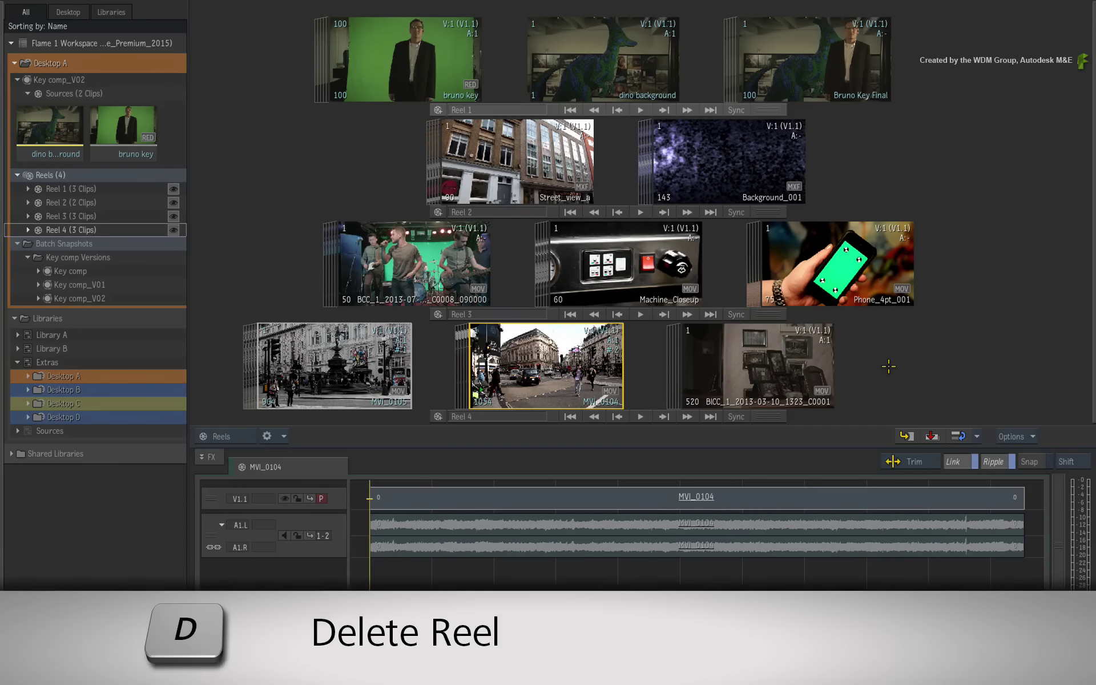
left_click(888, 364)
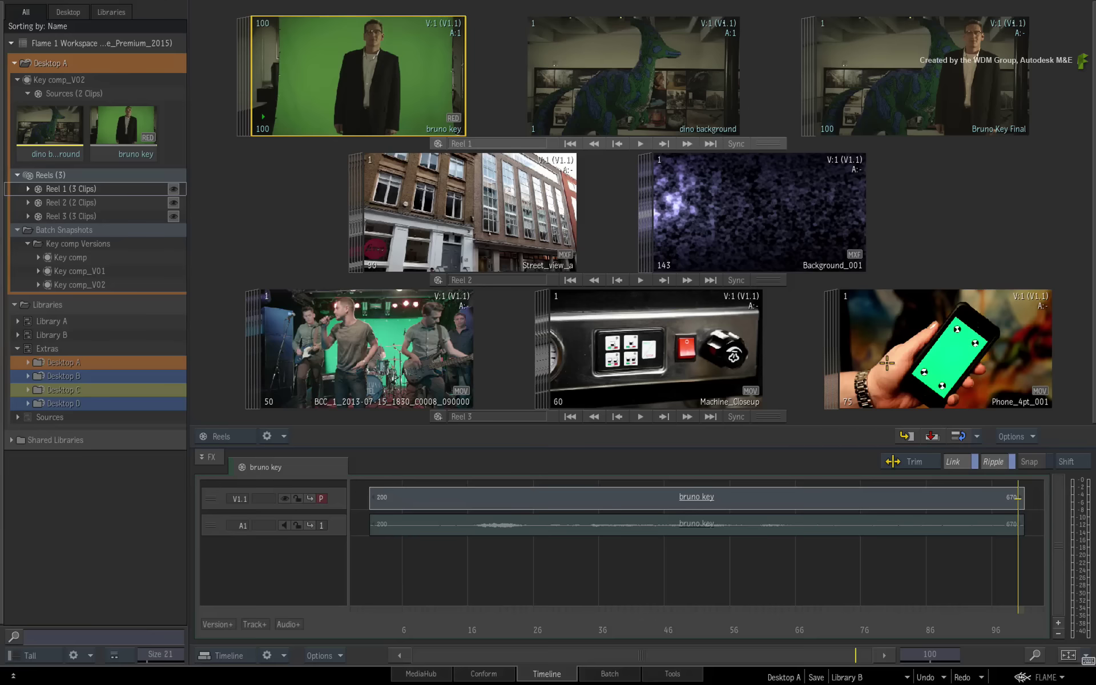
key("shift+d")
key("ctrl+z")
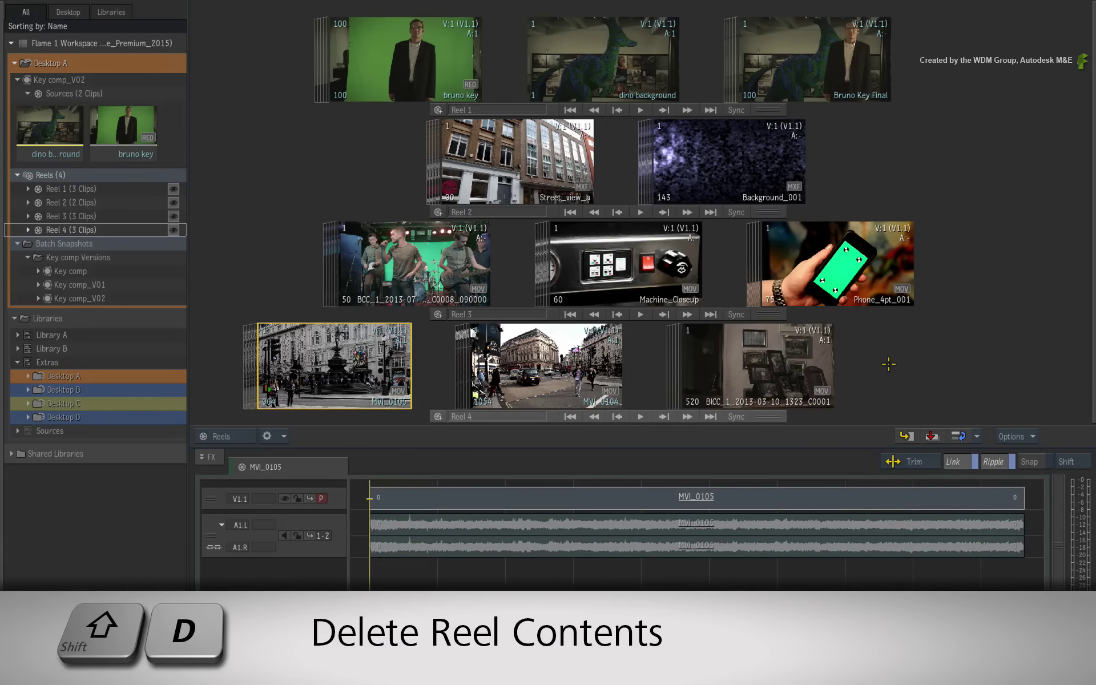
key("shift+d")
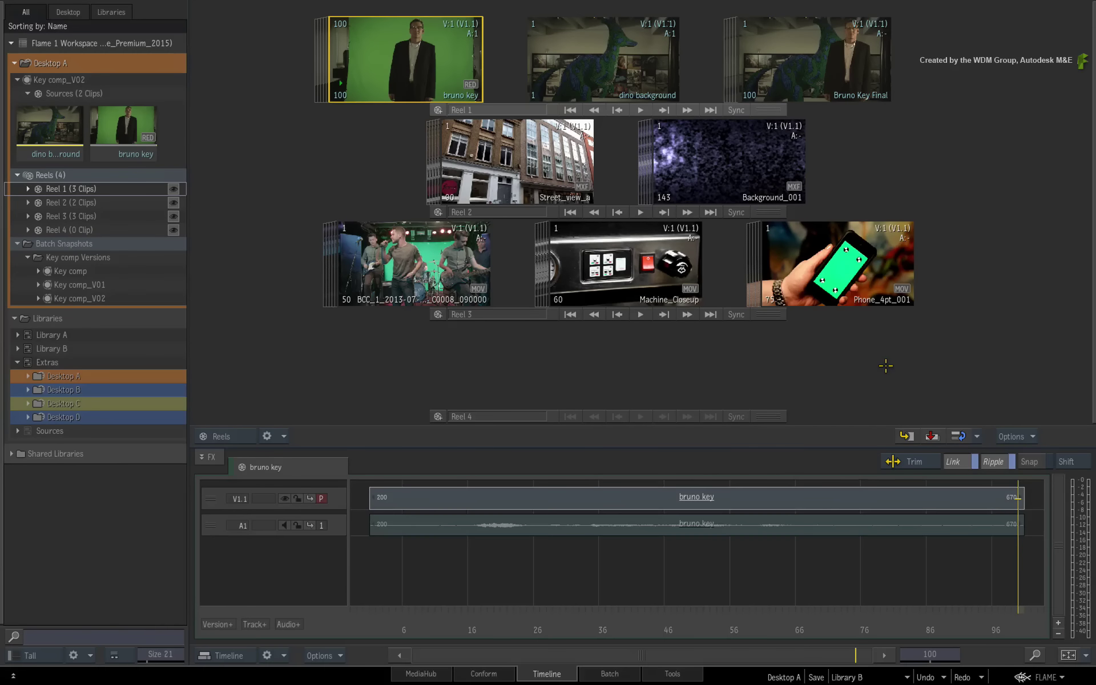
key("ctrl+z")
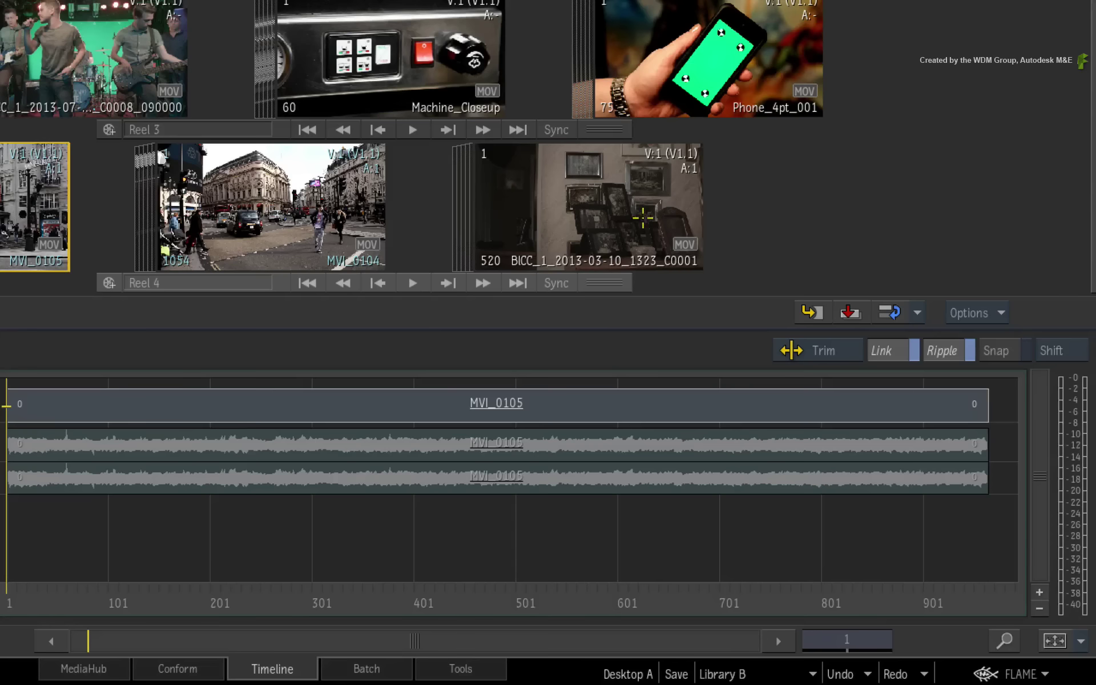
- Select the BICC_1_2013-03-10_1323_C0001 and MVI_0104 clips in Reel 4 and delete them together
left_click(795, 373)
left_click(555, 368)
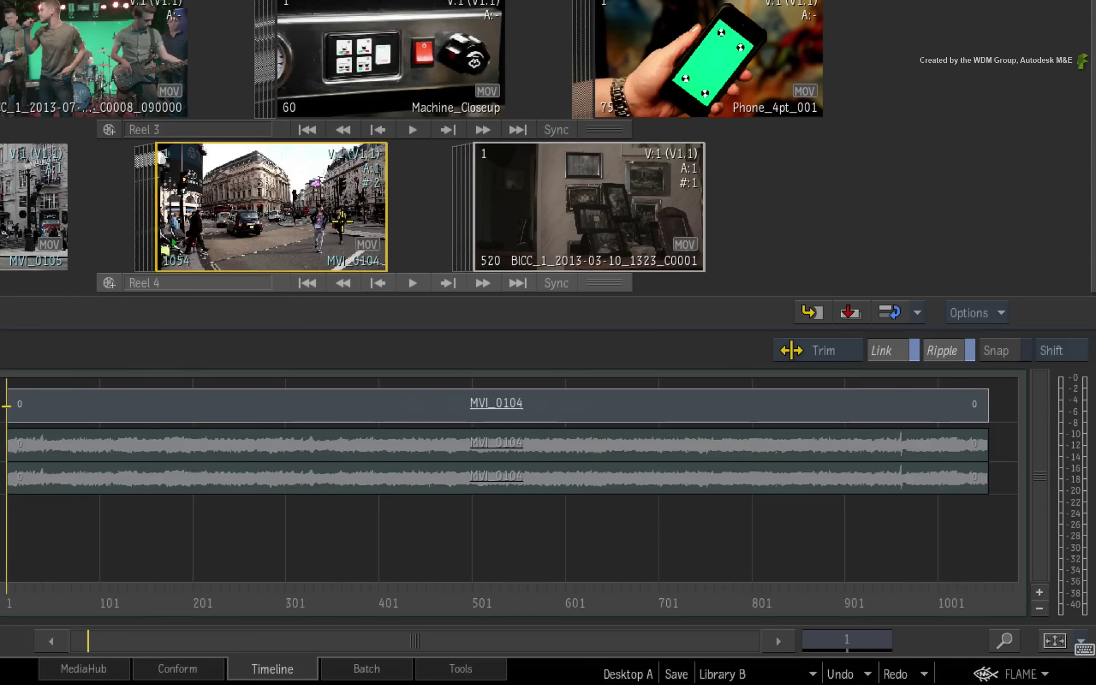
key("Delete")
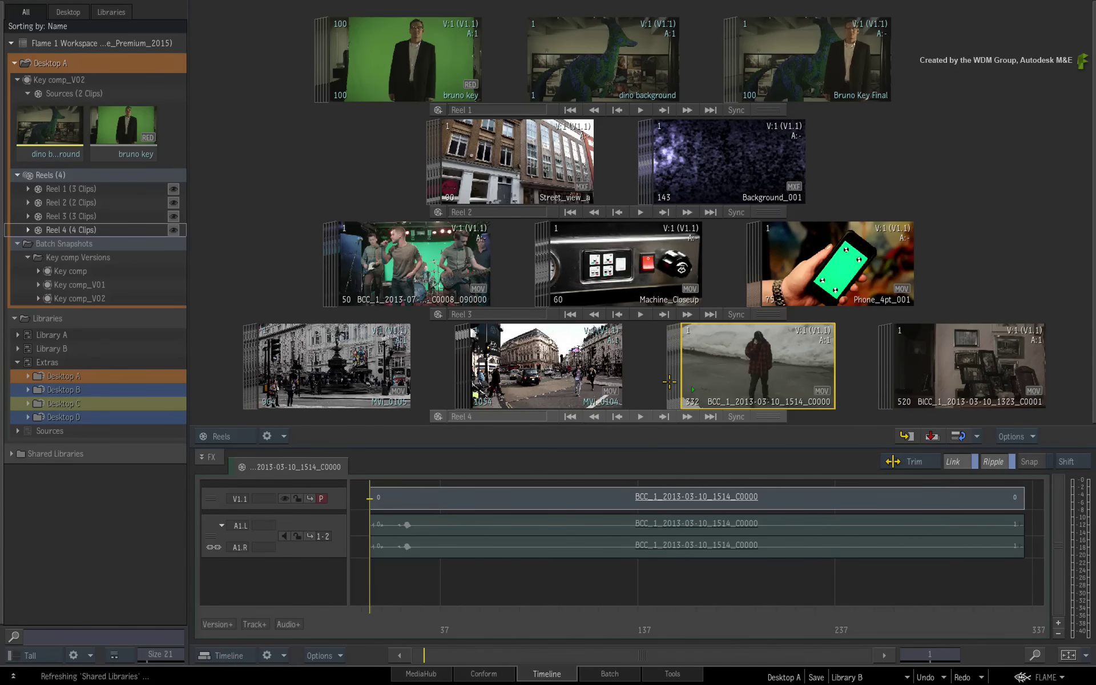
- Clear the Key comp_V02 batch by starting a new one, and reload Key comp_V02 from Batch Snapshots into the schematic
left_click(623, 673)
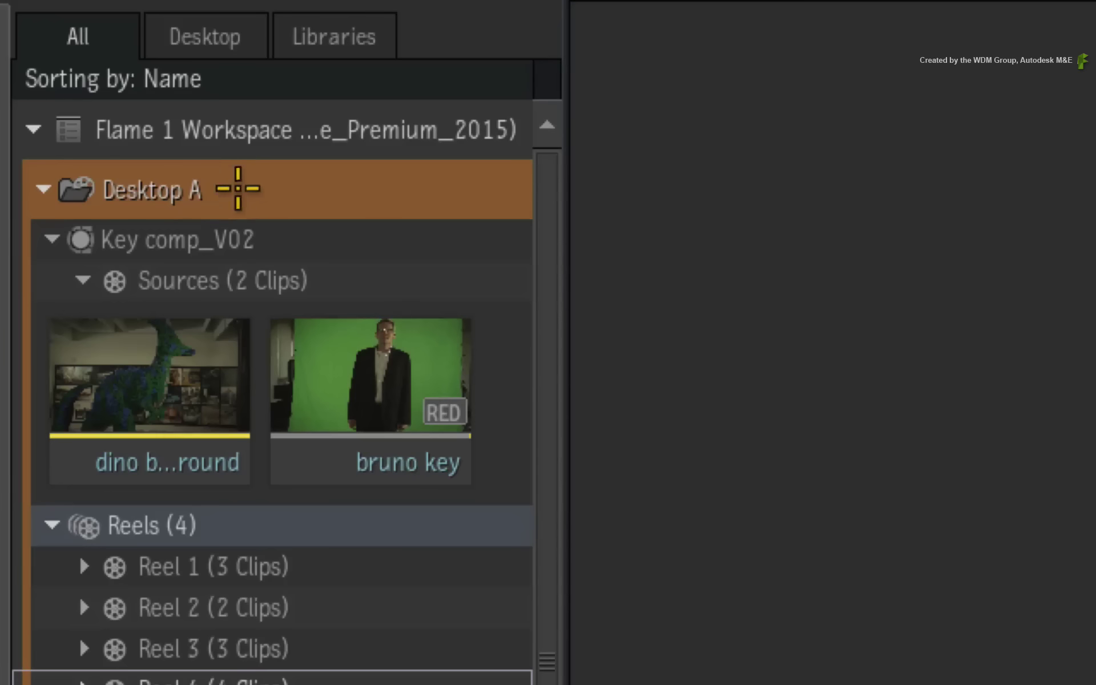
left_click(237, 238)
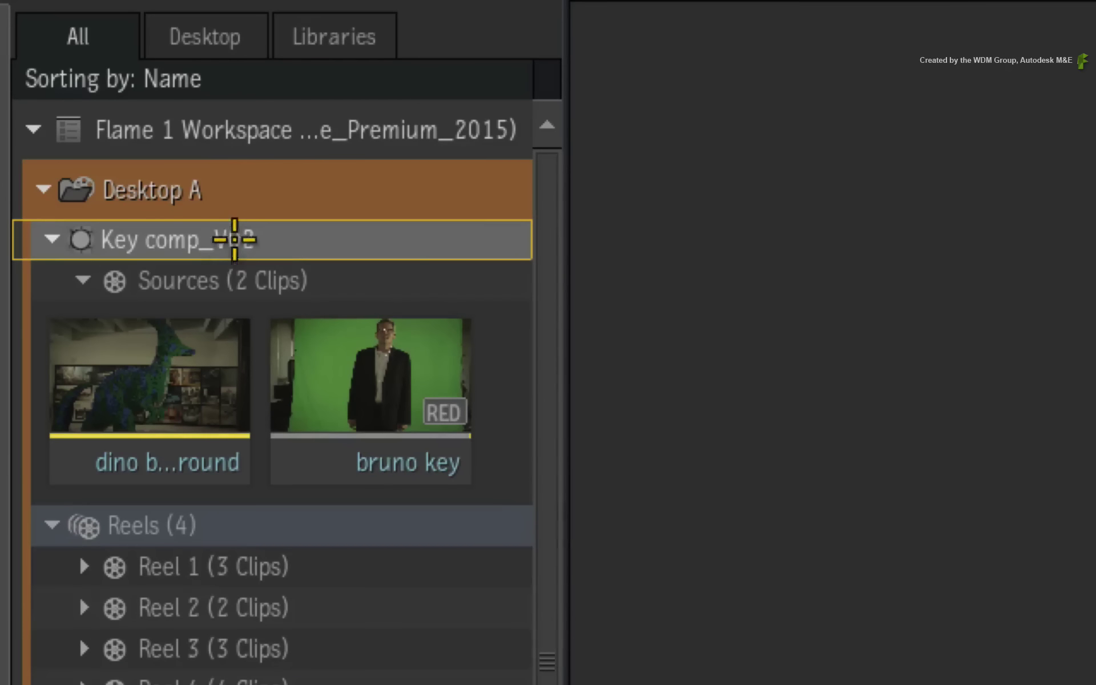
right_click(244, 234)
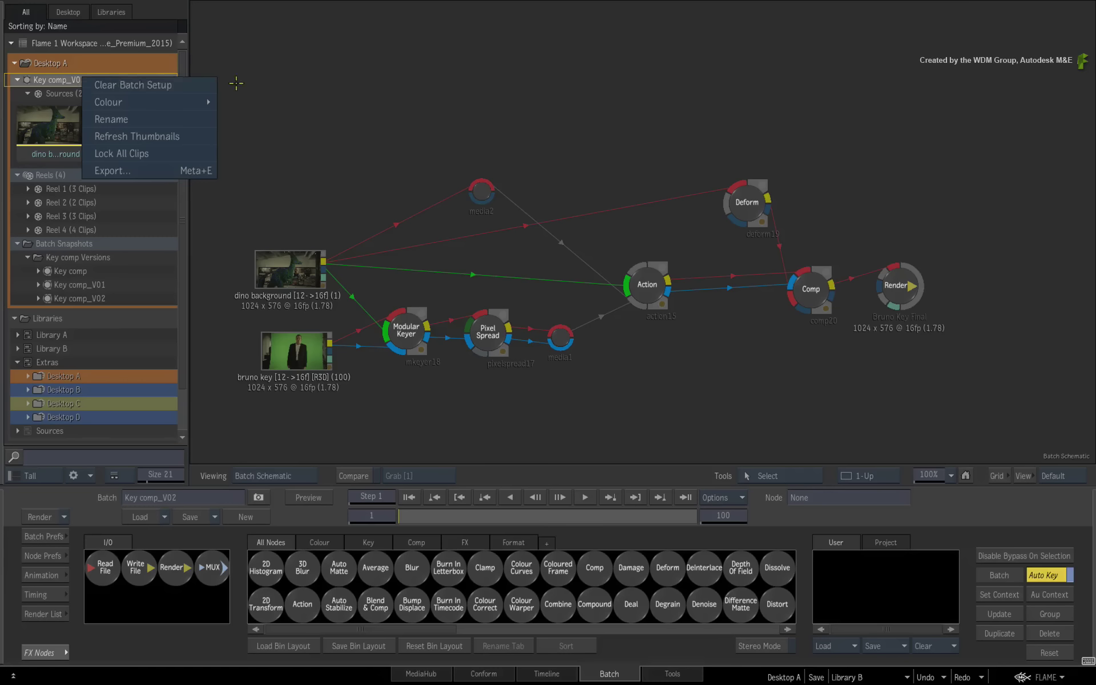
left_click(969, 228)
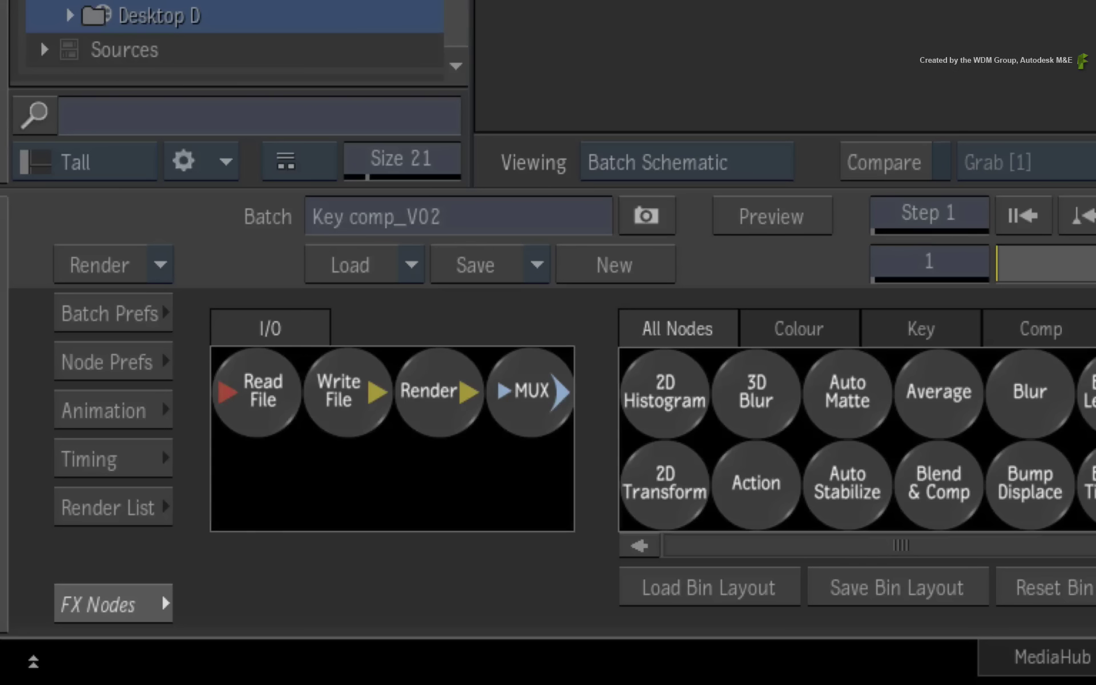
left_click(655, 262)
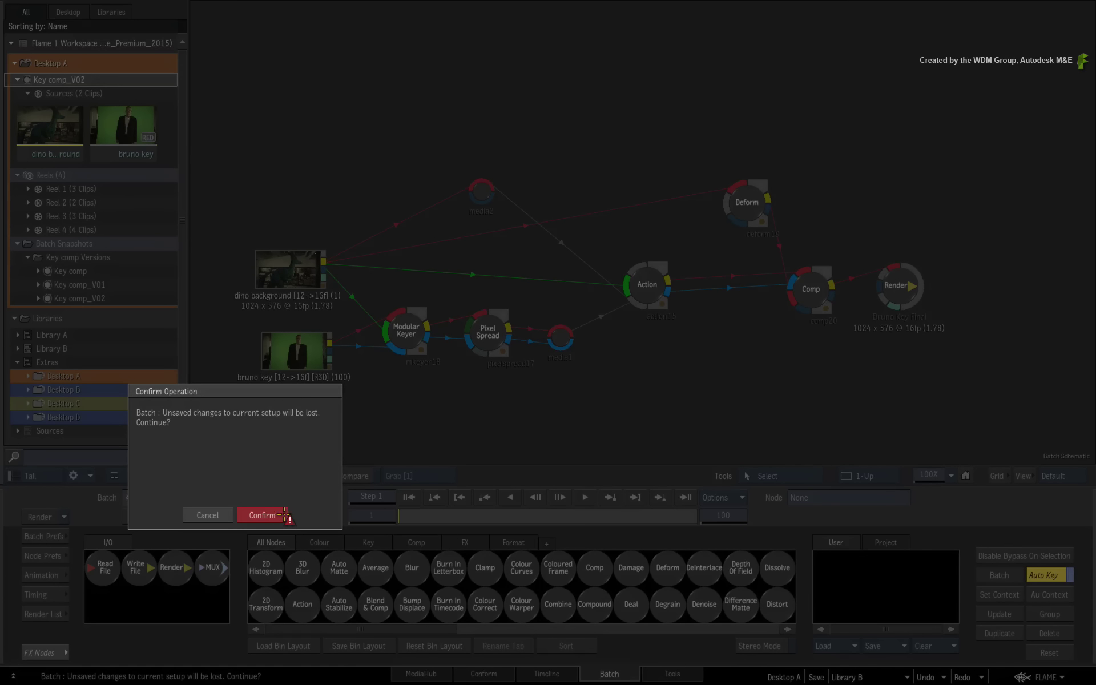
left_click(282, 515)
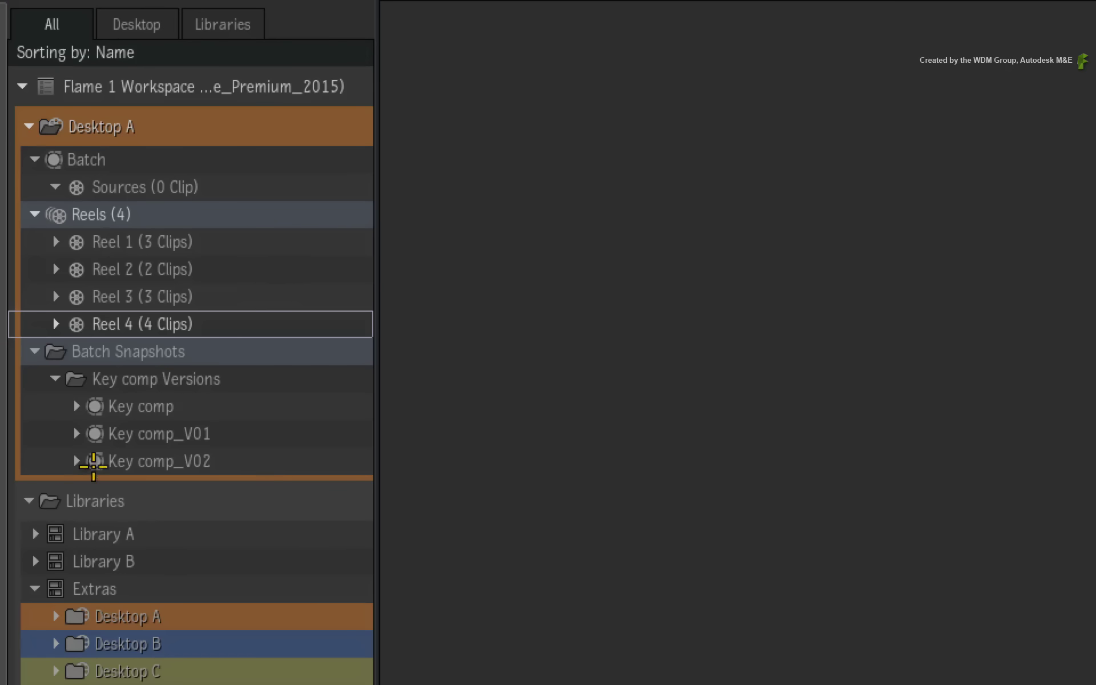
left_click_drag(93, 466, 1095, 471)
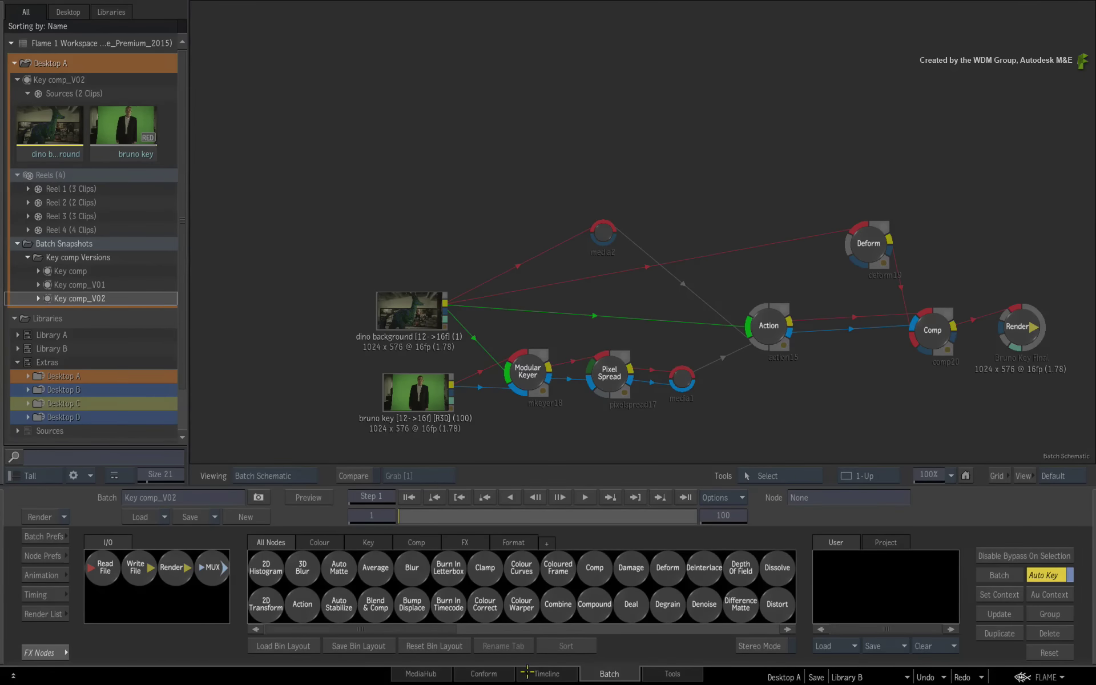
- Clear the current Desktop A with its reels, batch and snapshots, and check the Batch schematic
left_click(528, 673)
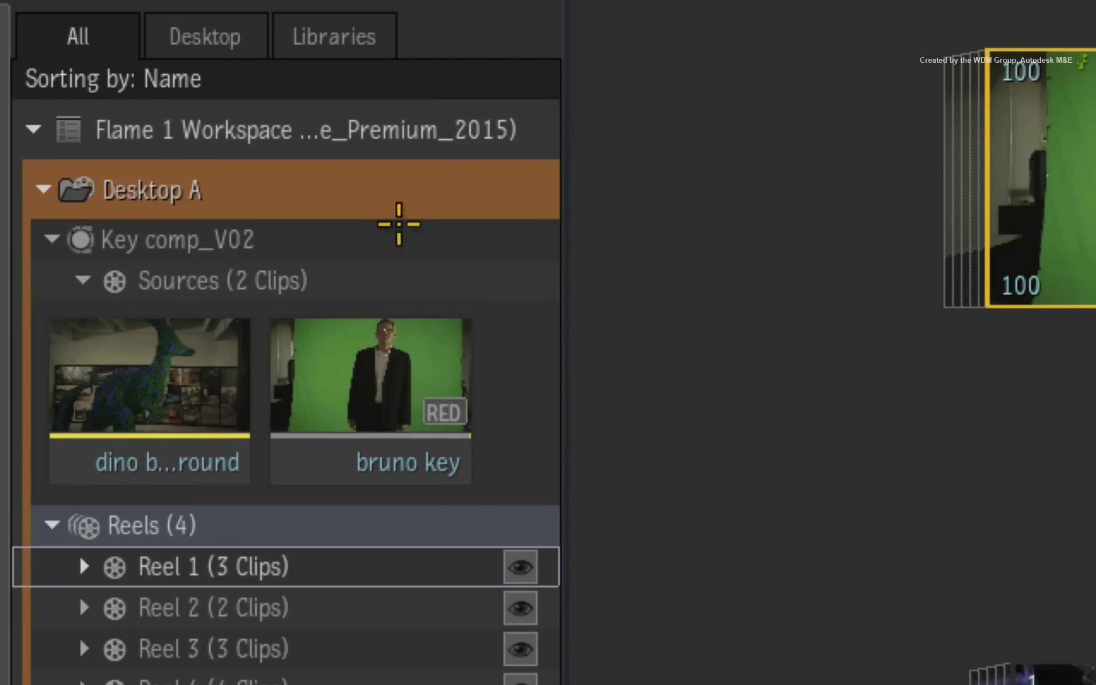
right_click(376, 185)
left_click(520, 267)
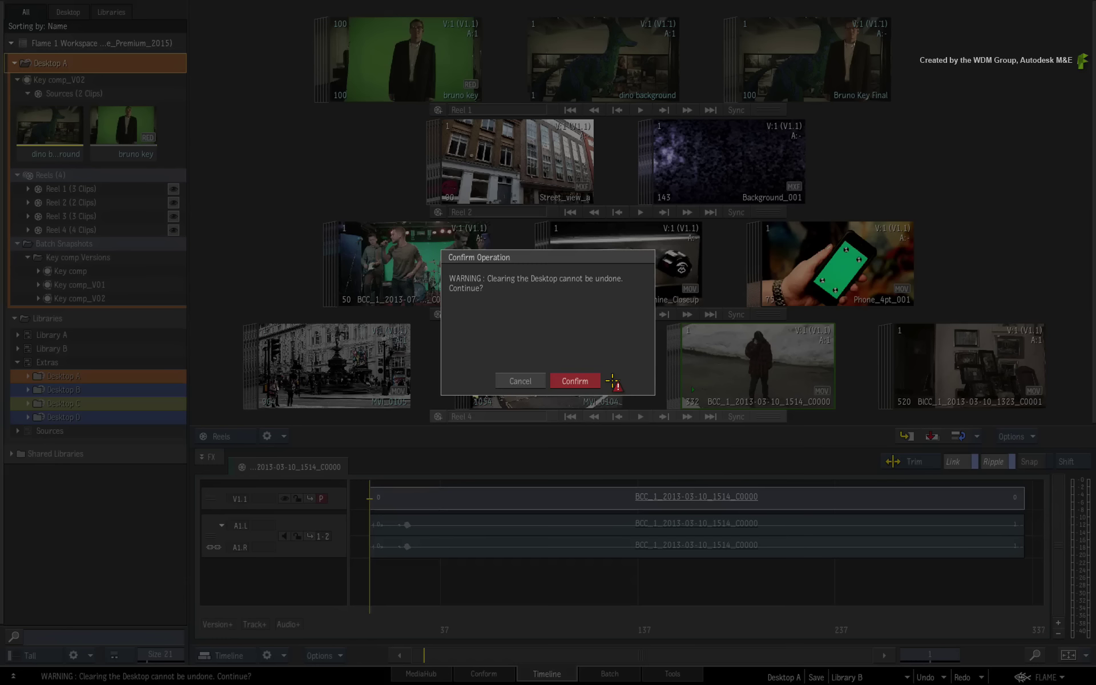
left_click(588, 382)
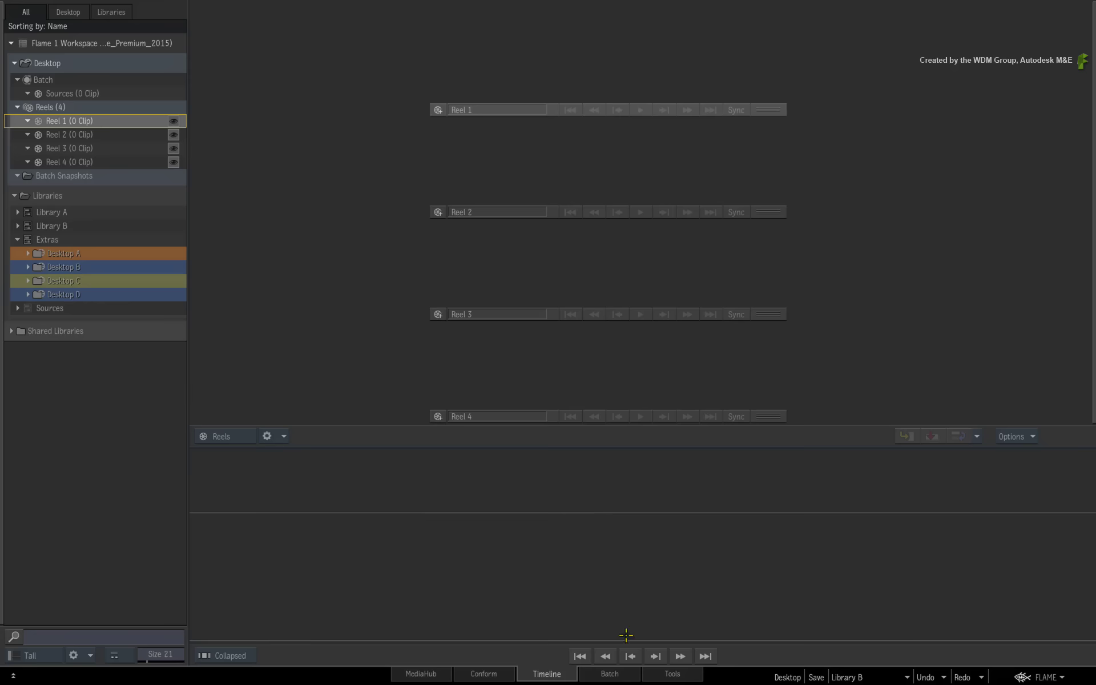
left_click(622, 674)
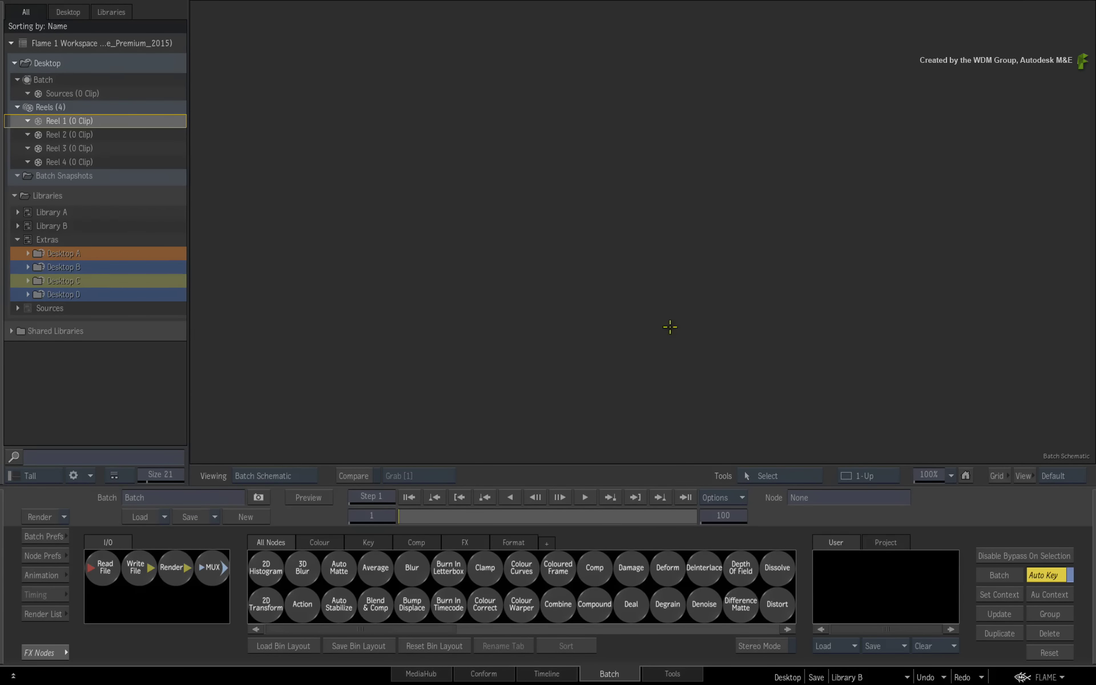
left_click(547, 673)
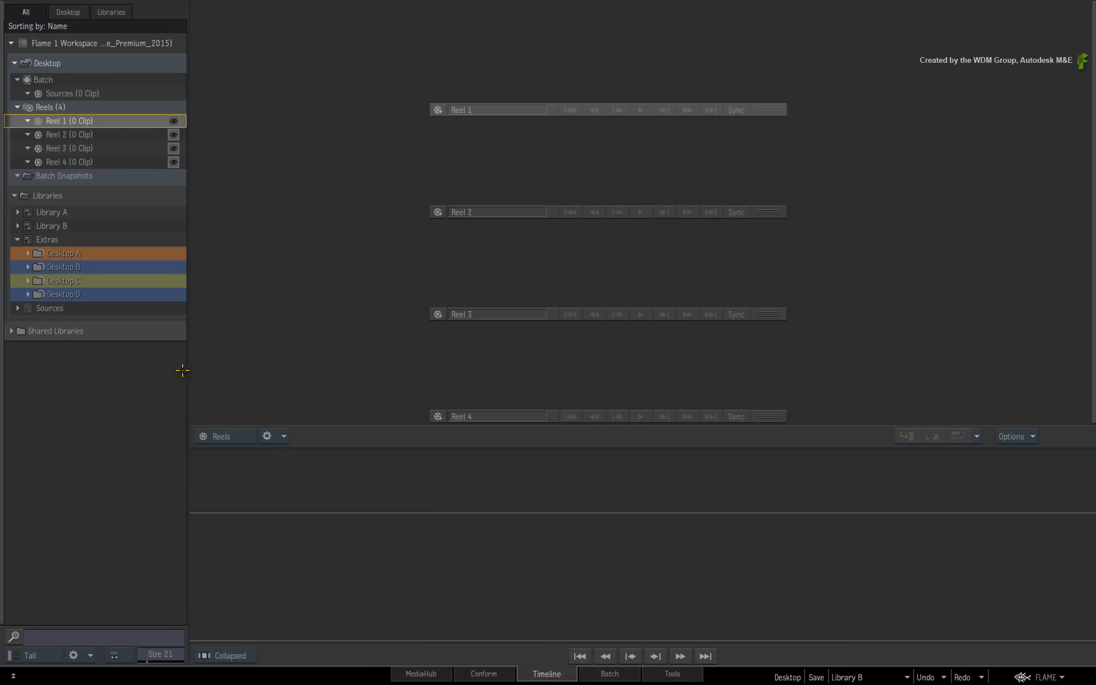
- Load Desktop A from the Extras library onto the empty desktop and expand its contents
left_click_drag(38, 253, 616, 163)
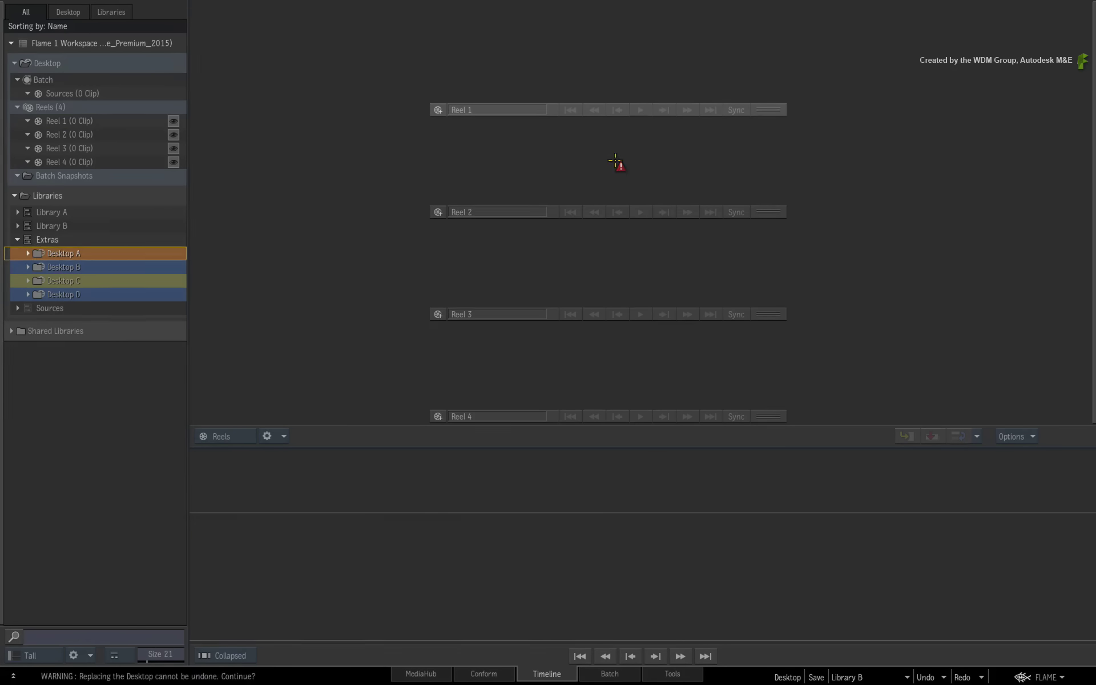
key("Return")
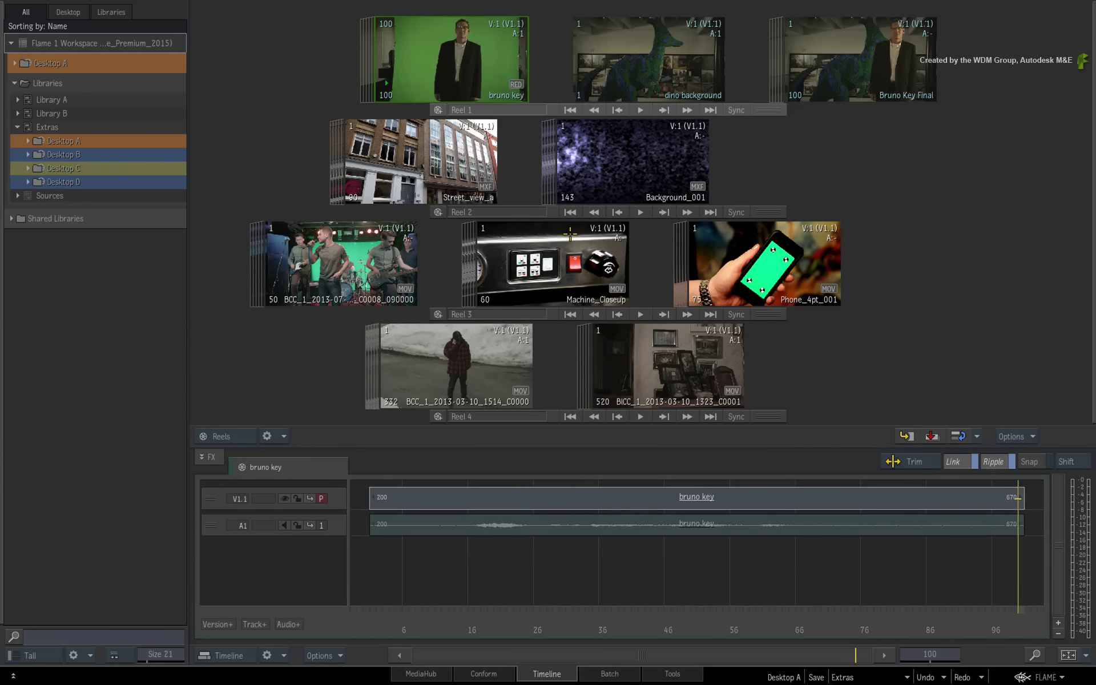
left_click(14, 62)
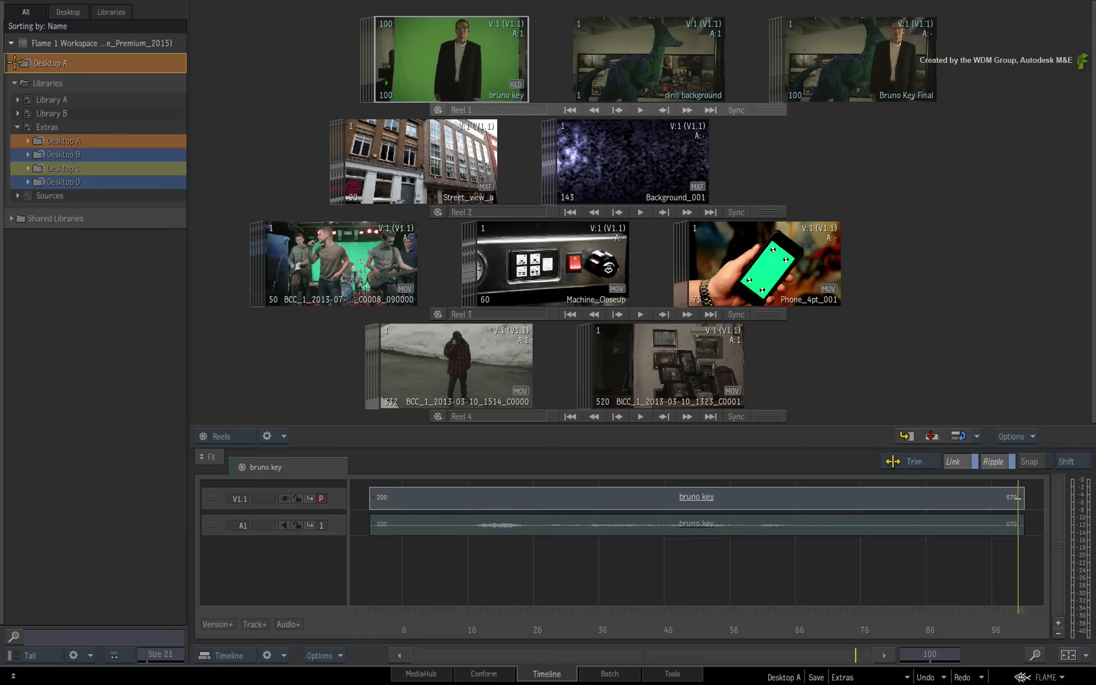
left_click(15, 63)
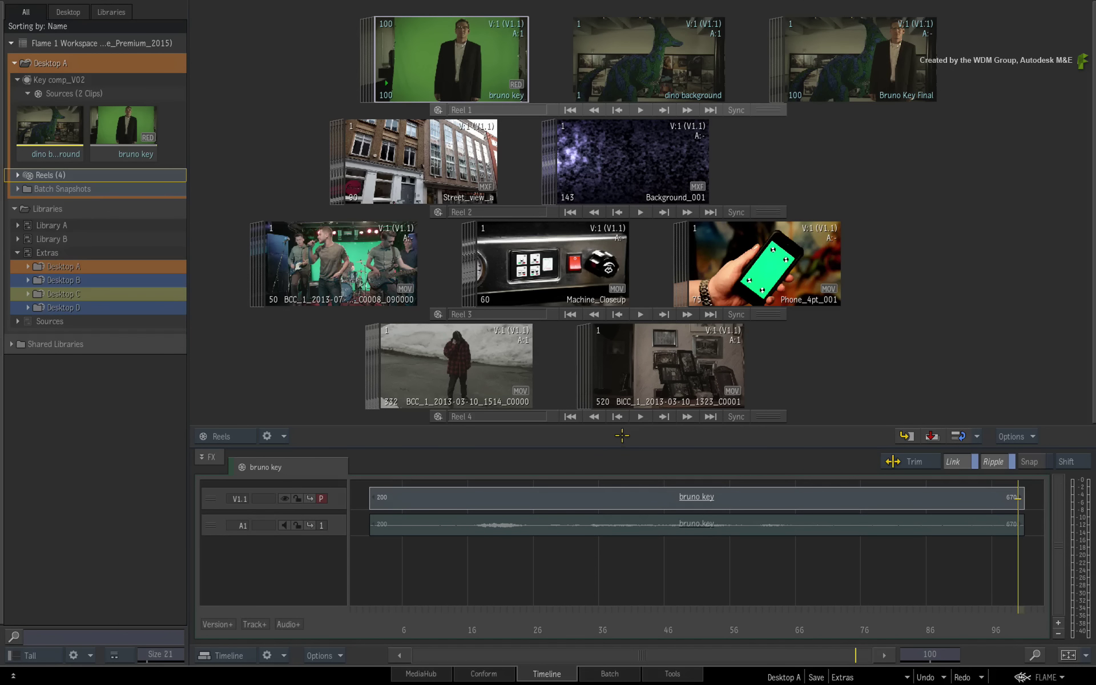
- Delete the reloaded Desktop A from the workspace and inspect both the Batch schematic and the Timeline reels
key("d")
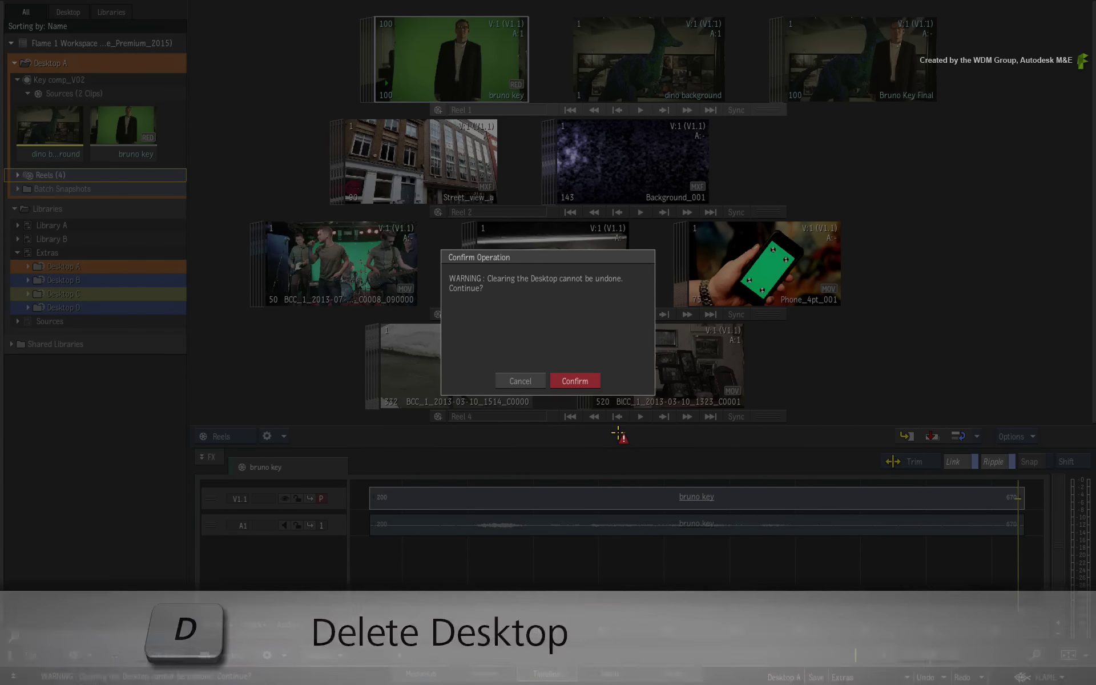
left_click(554, 381)
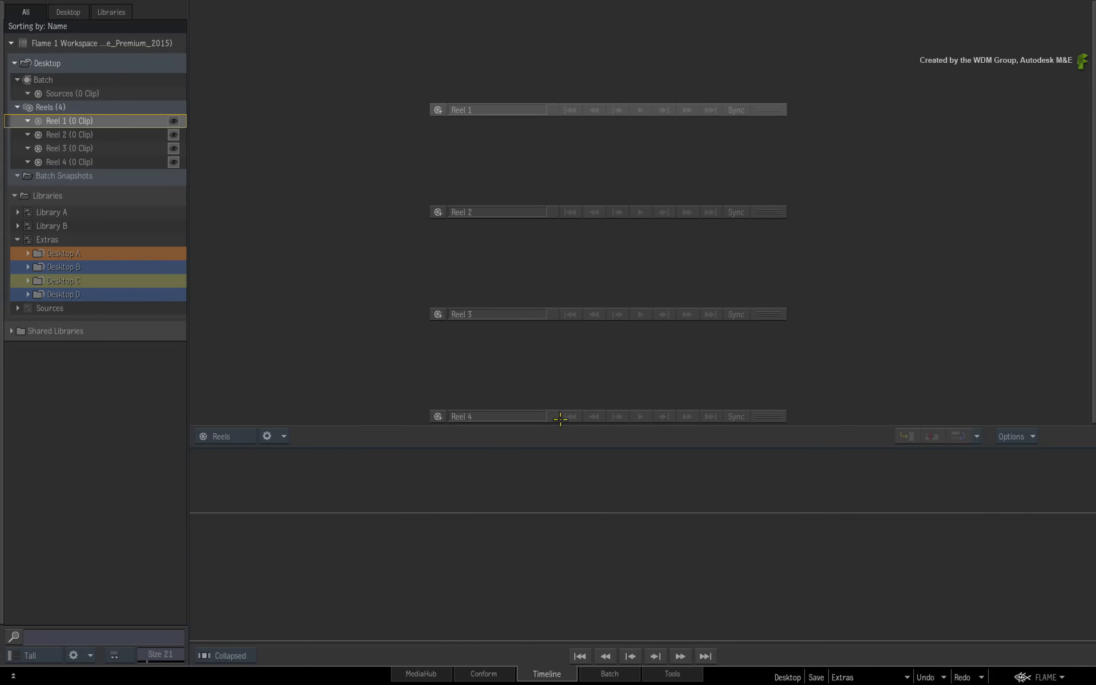
left_click(605, 672)
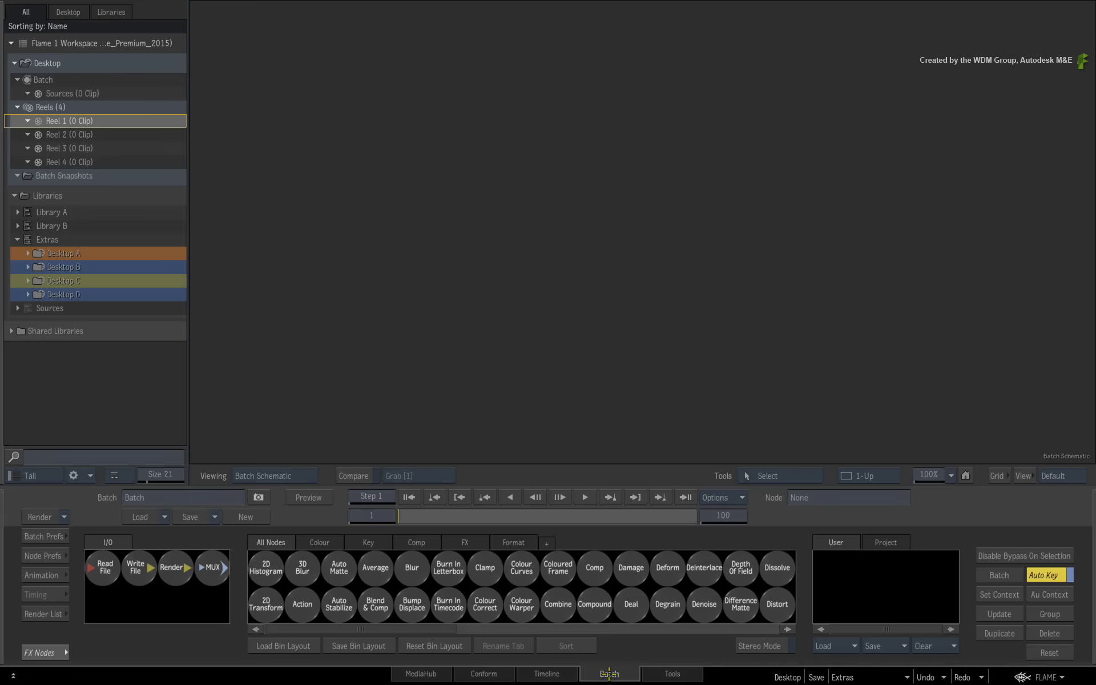
left_click(571, 674)
- Reload Desktop A from Extras and save it back to that library, replacing the stored Desktop A
left_click_drag(63, 254, 400, 251)
key("Return")
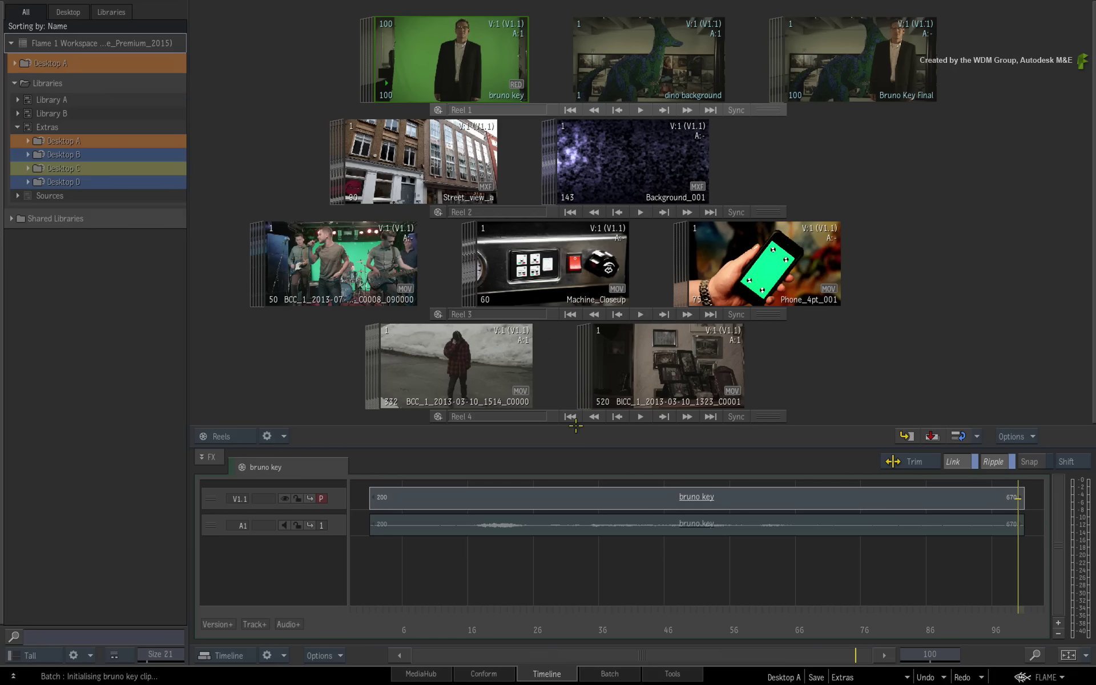
key("ctrl+s")
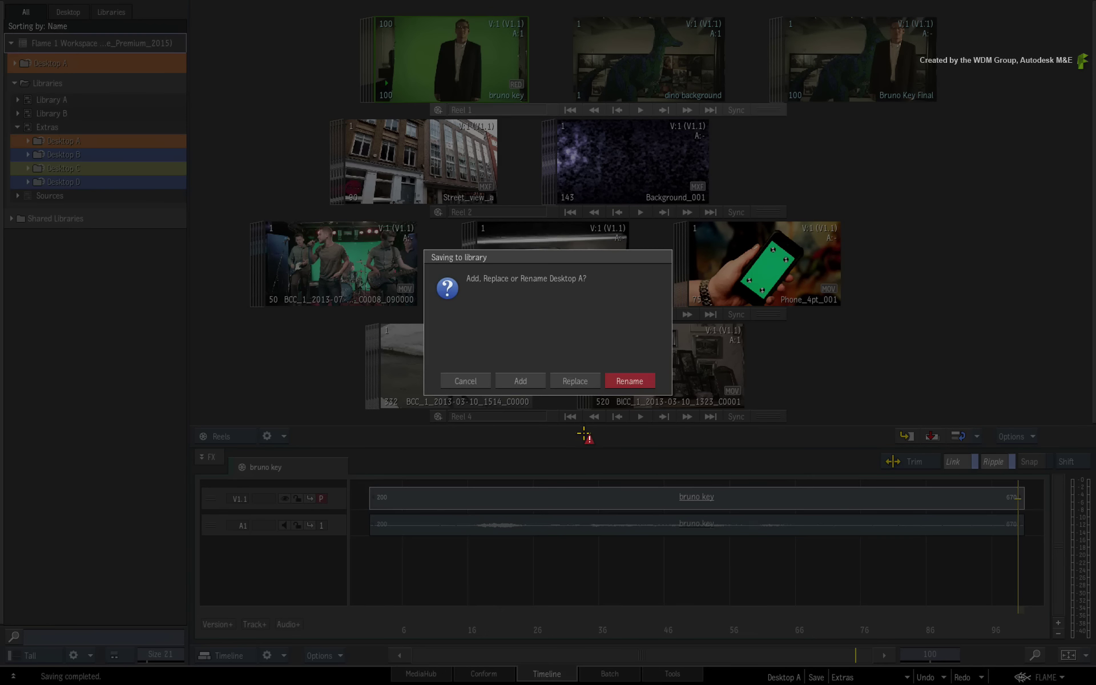
left_click(588, 382)
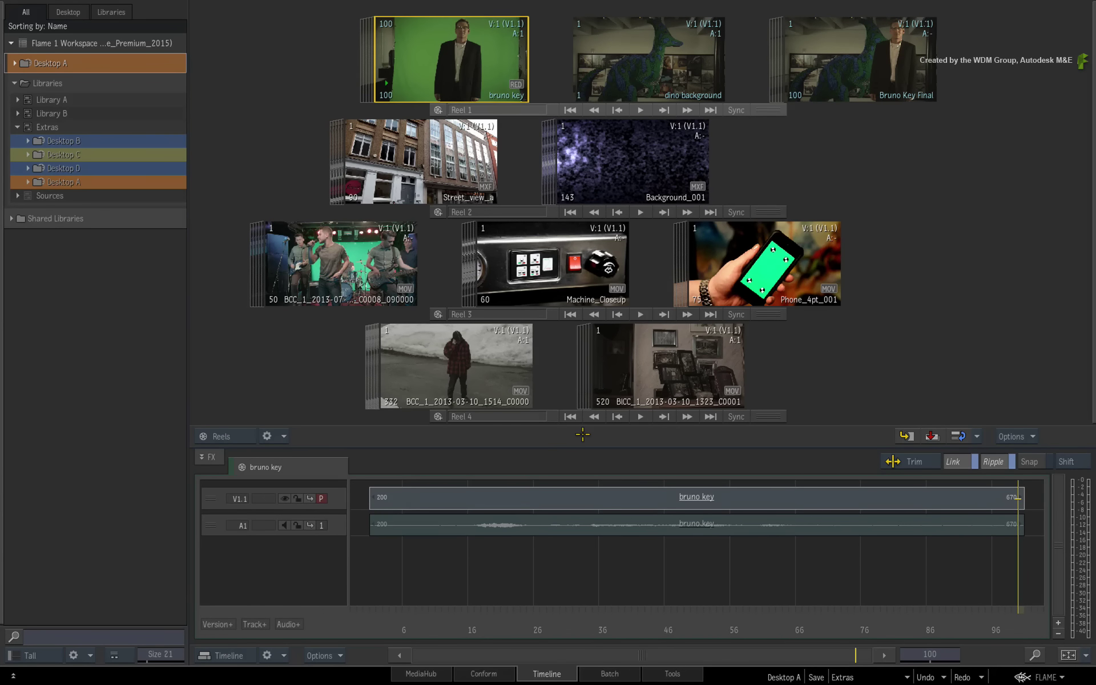
- Clear the current desktop once more and load the newly saved Desktop A from Extras
key("ctrl+Delete")
left_click(585, 381)
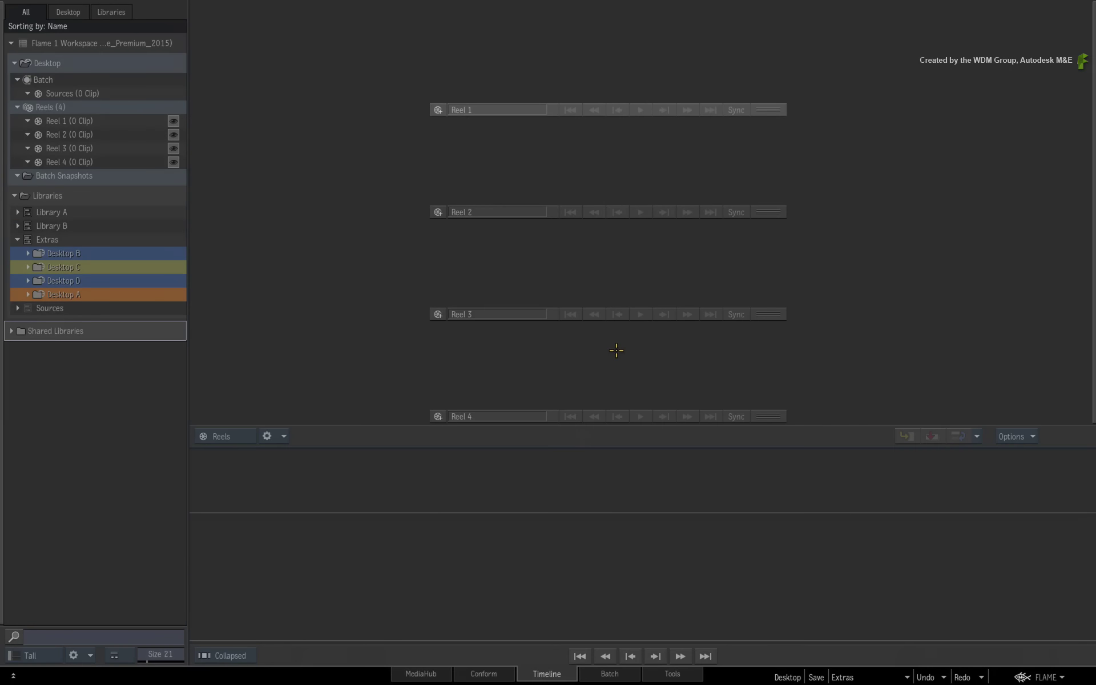
left_click_drag(69, 294, 609, 331)
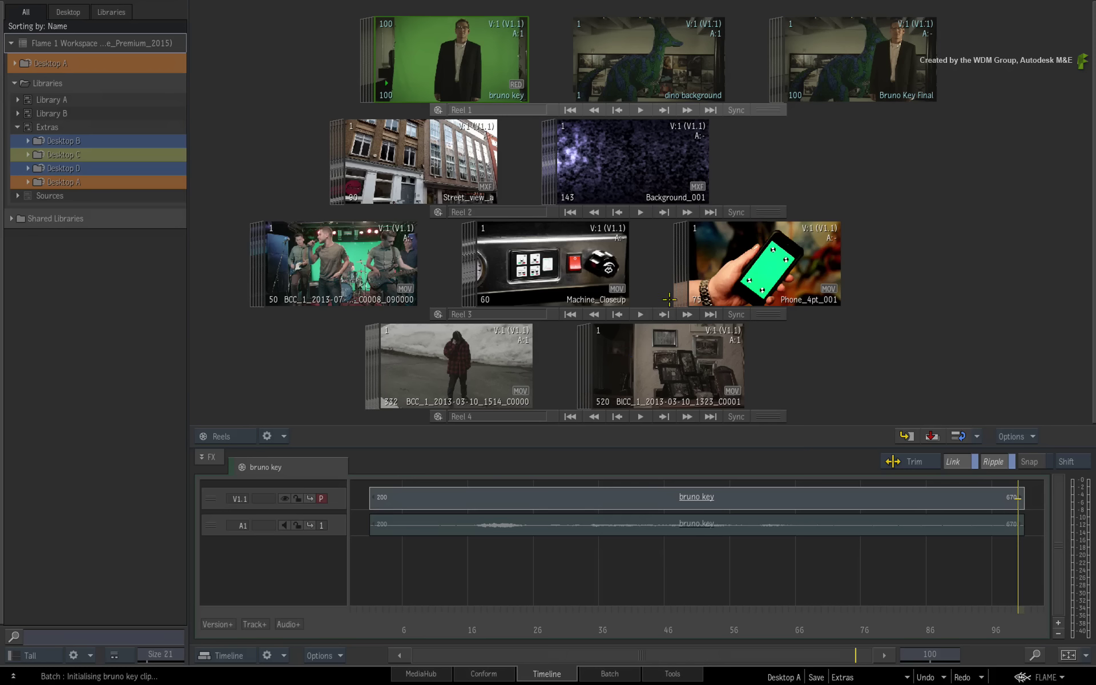